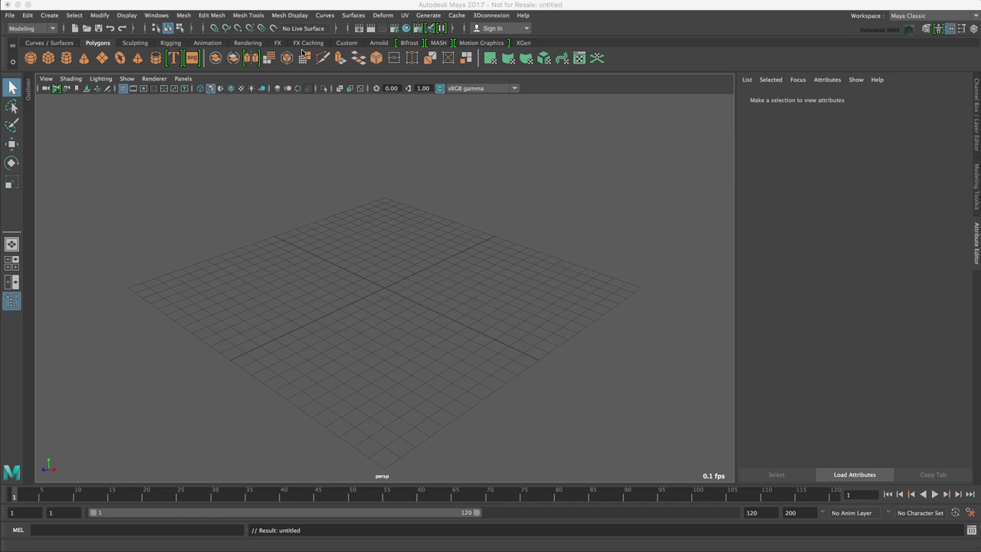
Cycle the menu sets through Rigging, Animation, FX and Rendering, then return to Modeling
{"action": "left_click", "coordinate": [31, 28]}
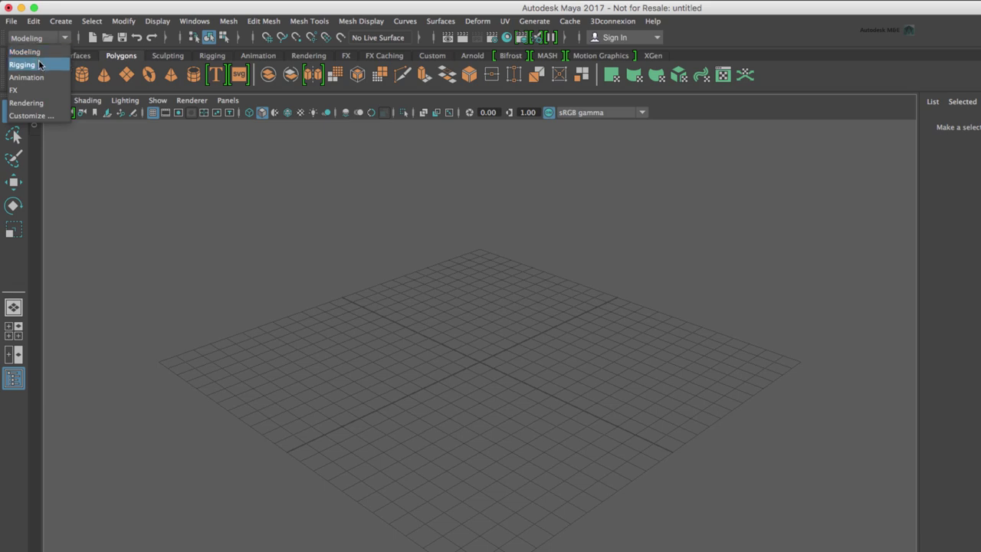
{"action": "left_click", "coordinate": [38, 65]}
{"action": "left_click", "coordinate": [35, 37]}
{"action": "left_click", "coordinate": [26, 77]}
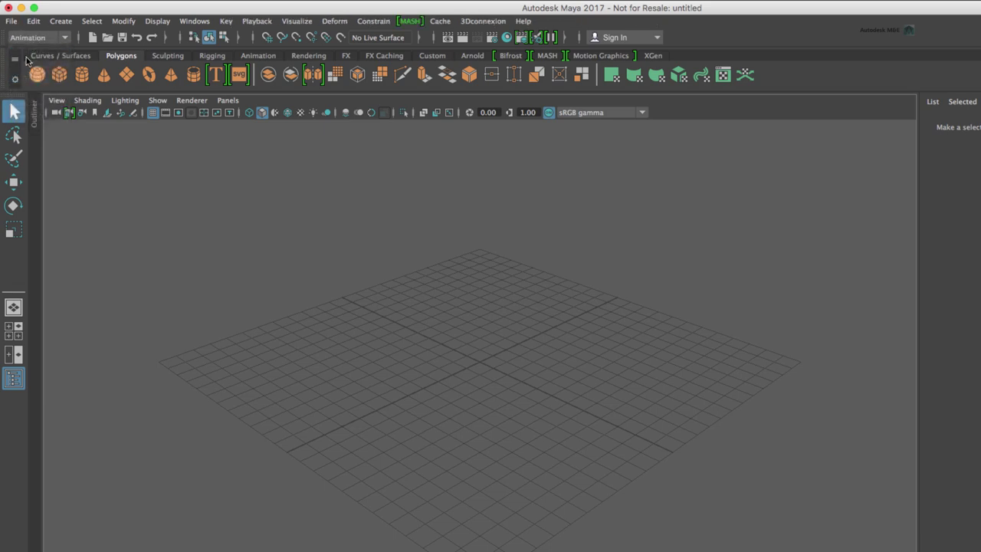
{"action": "left_click", "coordinate": [35, 36]}
{"action": "left_click", "coordinate": [26, 89]}
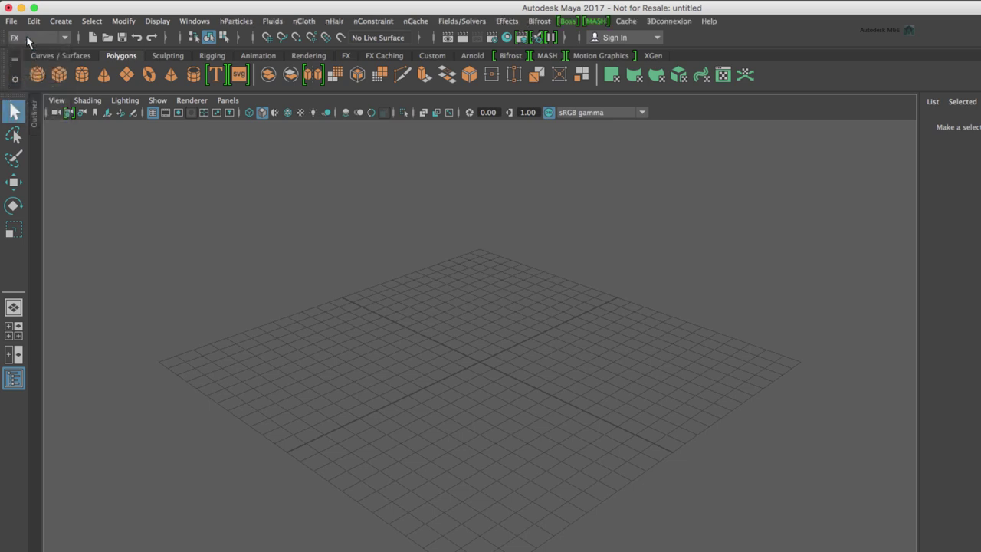
{"action": "left_click", "coordinate": [28, 40]}
{"action": "left_click", "coordinate": [26, 101]}
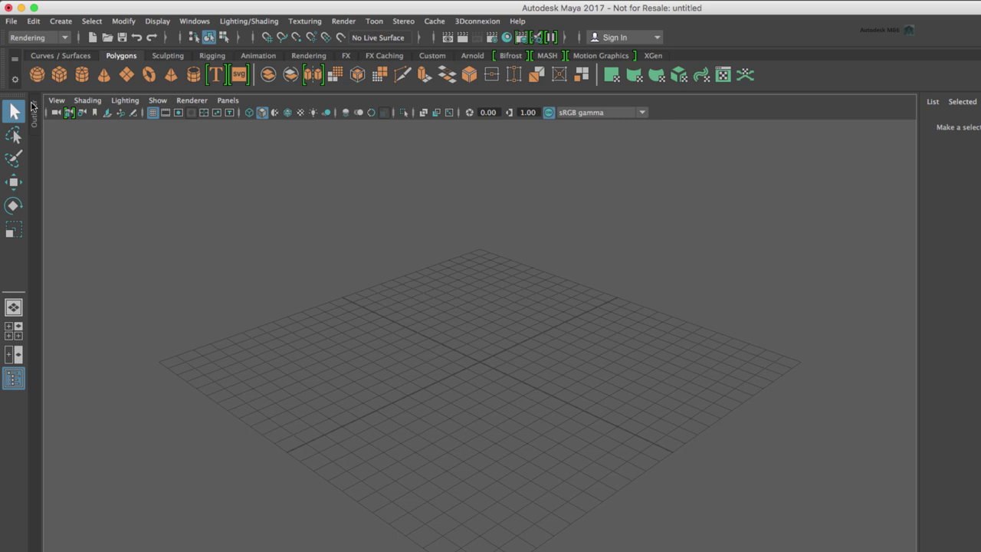
{"action": "left_click", "coordinate": [31, 38]}
{"action": "left_click", "coordinate": [30, 52]}
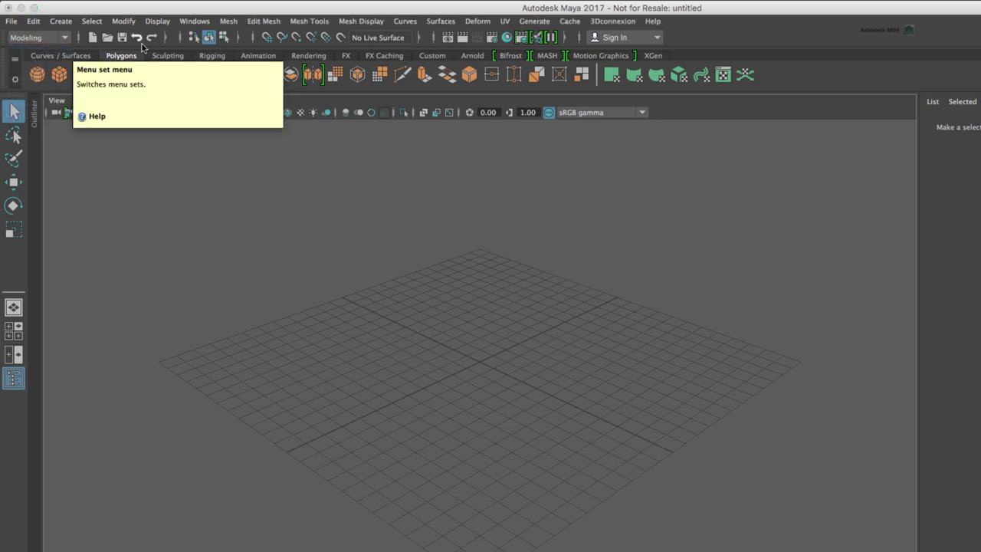
Create a default polygon cube, then review the Polygon Cube options without applying them
{"action": "left_click", "coordinate": [60, 77]}
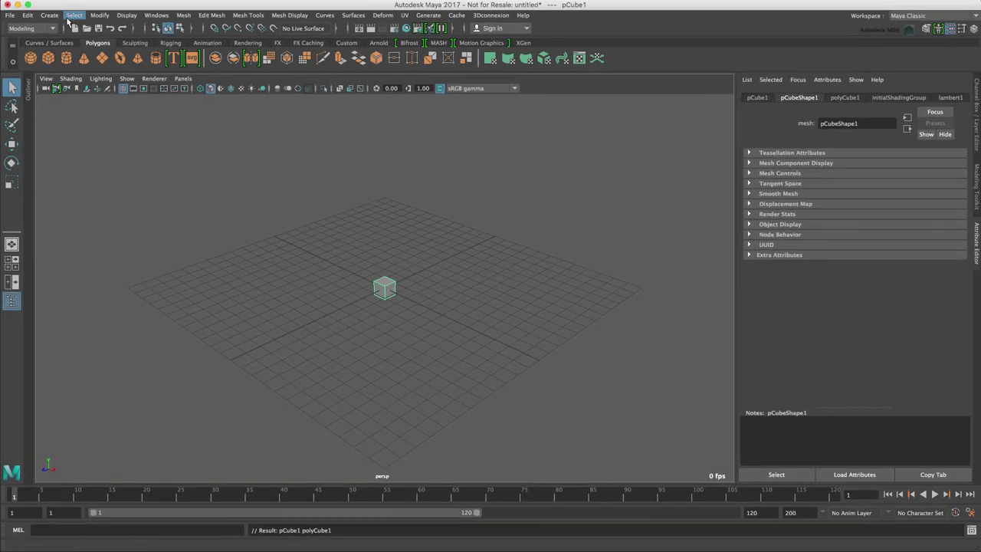
{"action": "left_click", "coordinate": [49, 16]}
{"action": "mouse_move", "coordinate": [63, 42]}
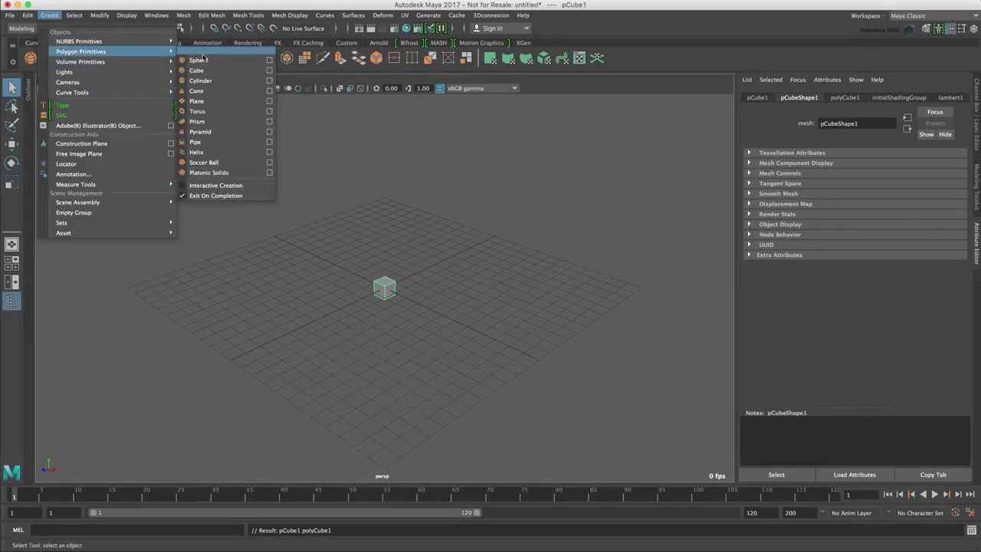
{"action": "left_click", "coordinate": [270, 70]}
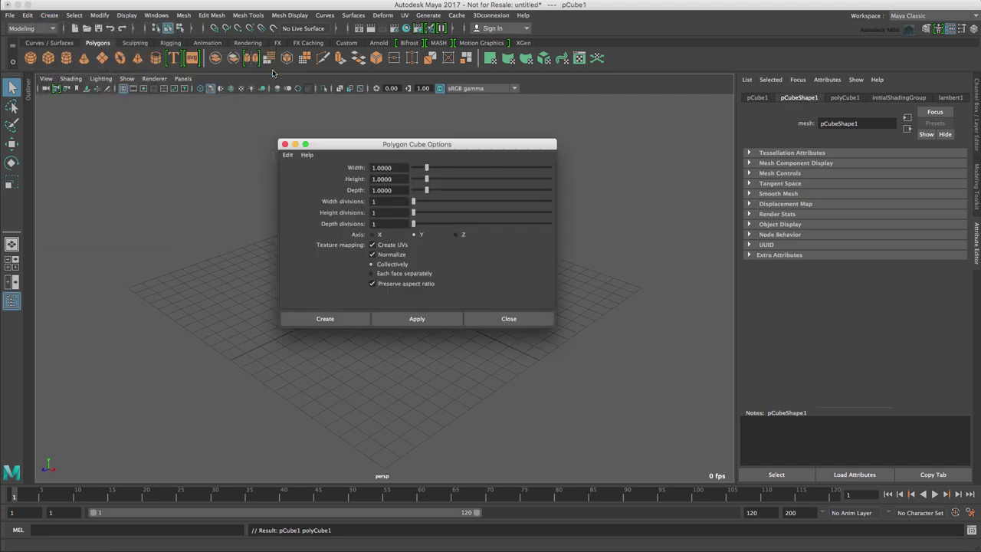
{"action": "left_click_drag", "start_coordinate": [378, 145], "coordinate": [358, 145]}
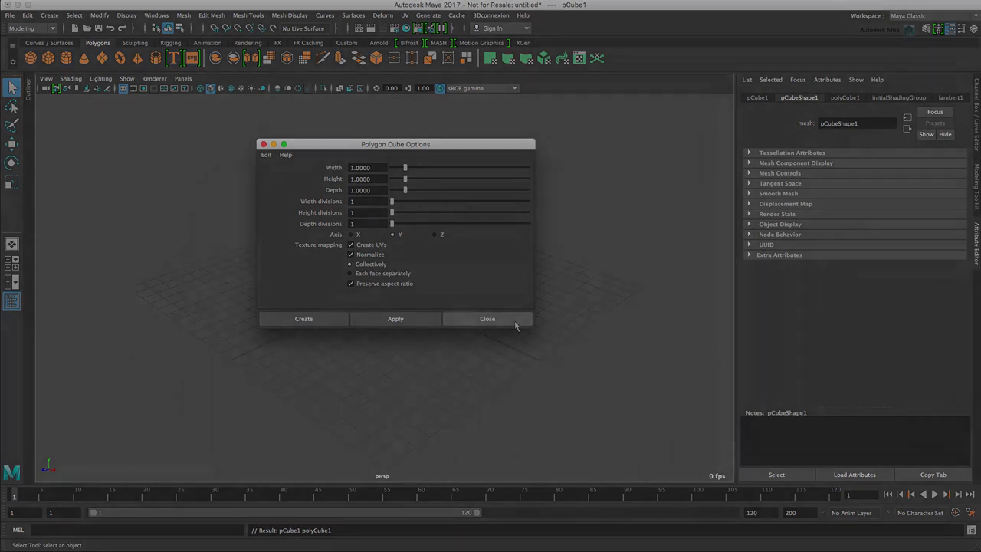
{"action": "left_click", "coordinate": [515, 326]}
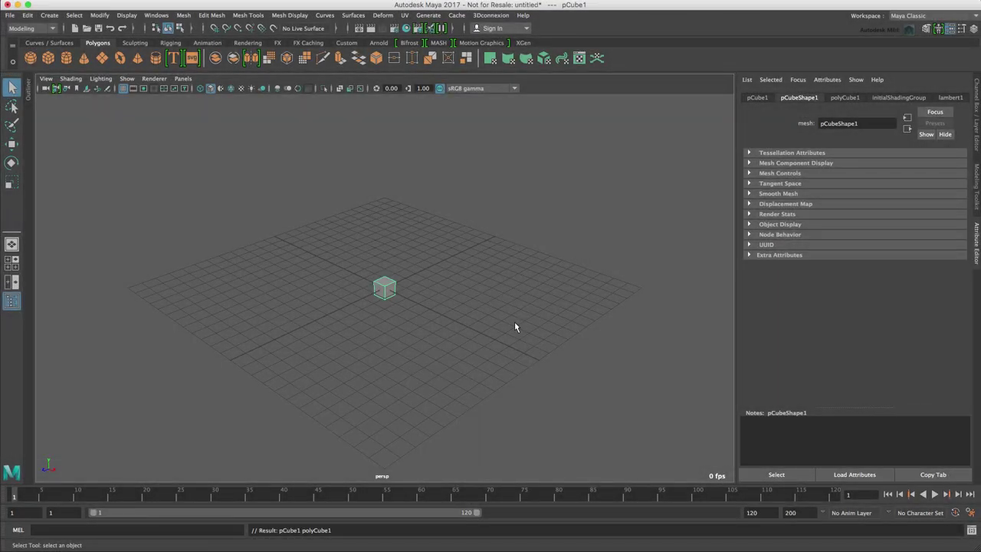
Orbit, dolly and pan the perspective view in closer around pCube1
{"action": "mouse_move", "coordinate": [435, 335]}
{"action": "left_mouse_down", "text": "alt"}
{"action": "mouse_move", "coordinate": [491, 335]}
{"action": "mouse_move", "coordinate": [391, 340]}
{"action": "mouse_move", "coordinate": [445, 335]}
{"action": "mouse_move", "coordinate": [430, 339]}
{"action": "left_mouse_up", "text": "alt"}
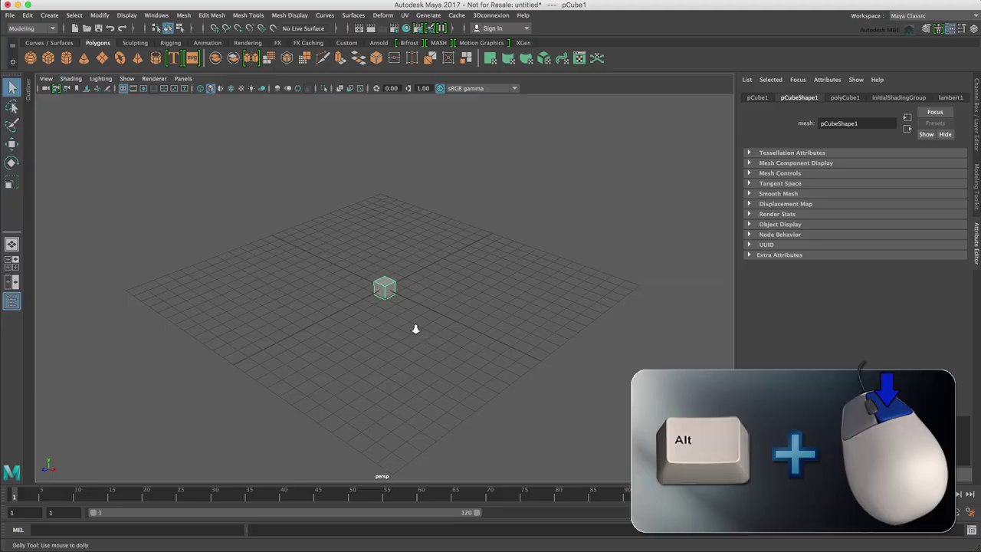
{"action": "middle_click_drag", "start_coordinate": [416, 330], "coordinate": [381, 351], "text": "alt"}
{"action": "scroll", "coordinate": [382, 350], "scroll_direction": "up", "scroll_amount": 2}
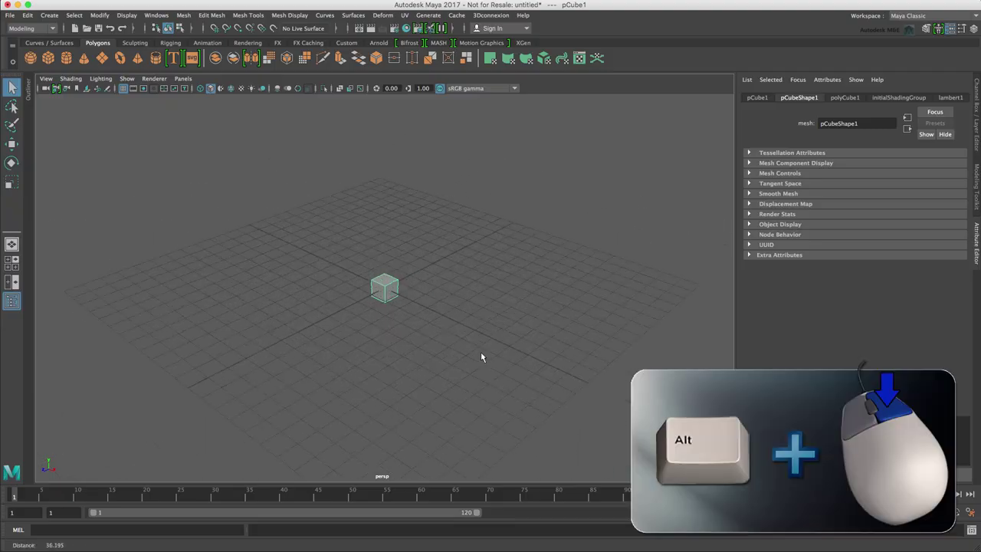
{"action": "scroll", "coordinate": [484, 346], "scroll_direction": "up", "scroll_amount": 3}
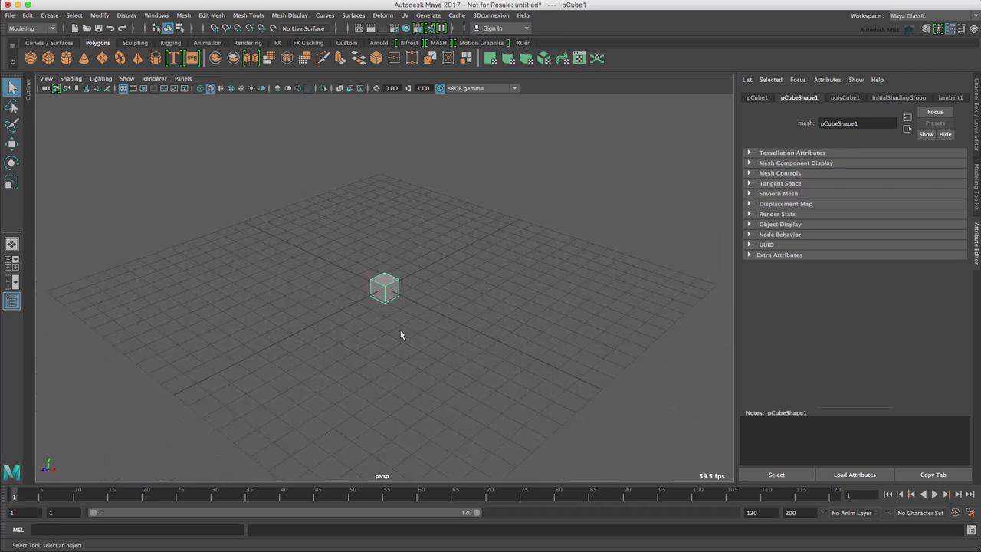
{"action": "middle_click_drag", "start_coordinate": [410, 309], "coordinate": [390, 324], "text": "alt"}
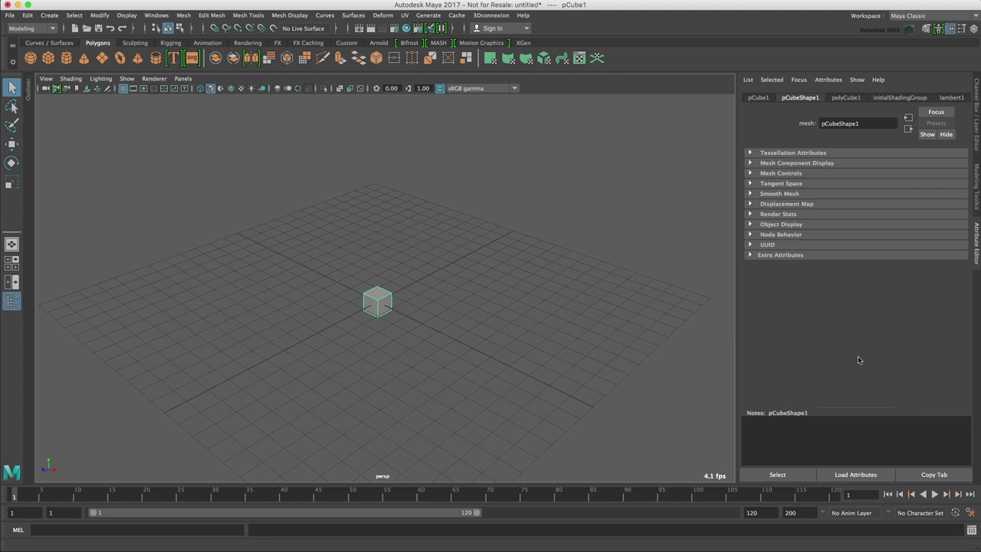
Set the polyCube1 subdivisions to 4 and frame the cube in the view
{"action": "left_click", "coordinate": [846, 98]}
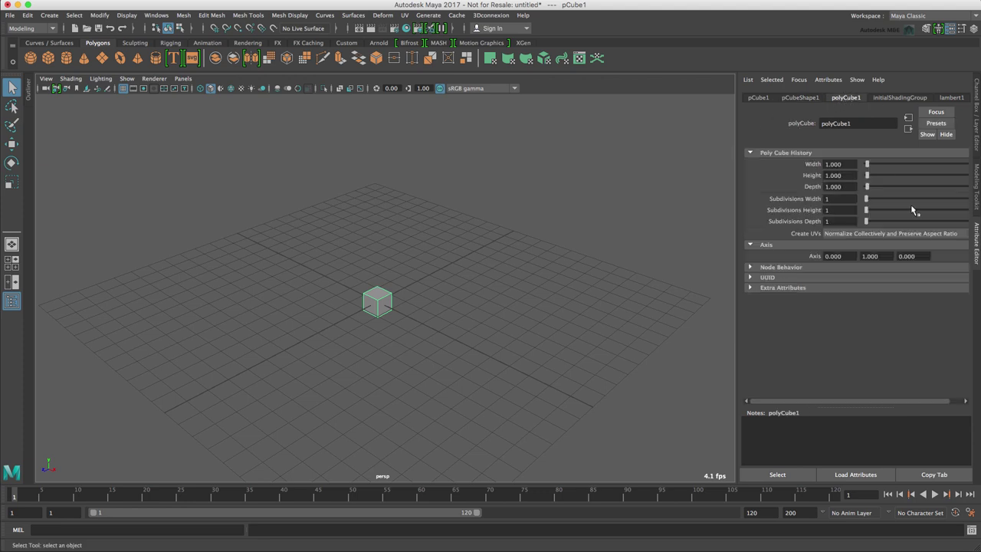
{"action": "left_click_drag", "start_coordinate": [866, 199], "coordinate": [872, 222]}
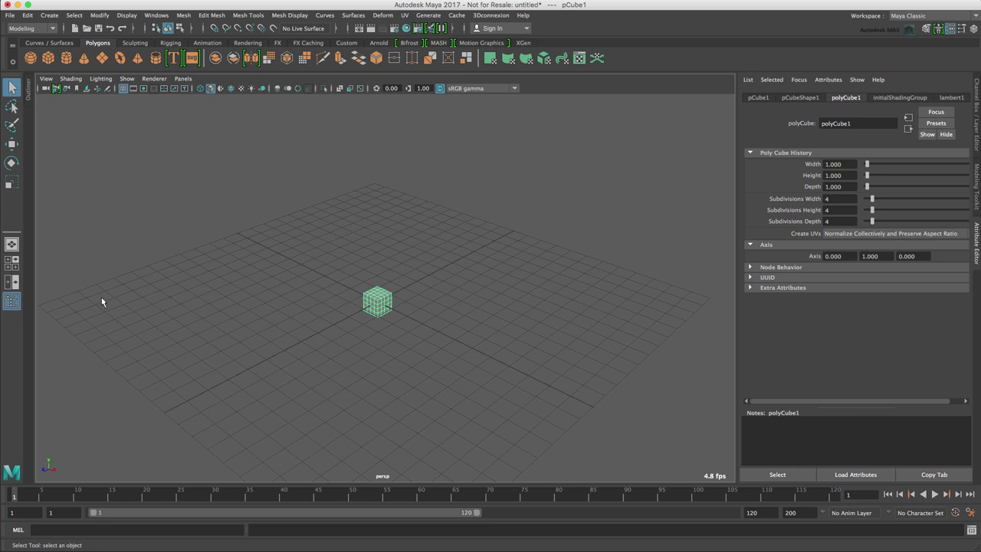
{"action": "key", "text": "f"}
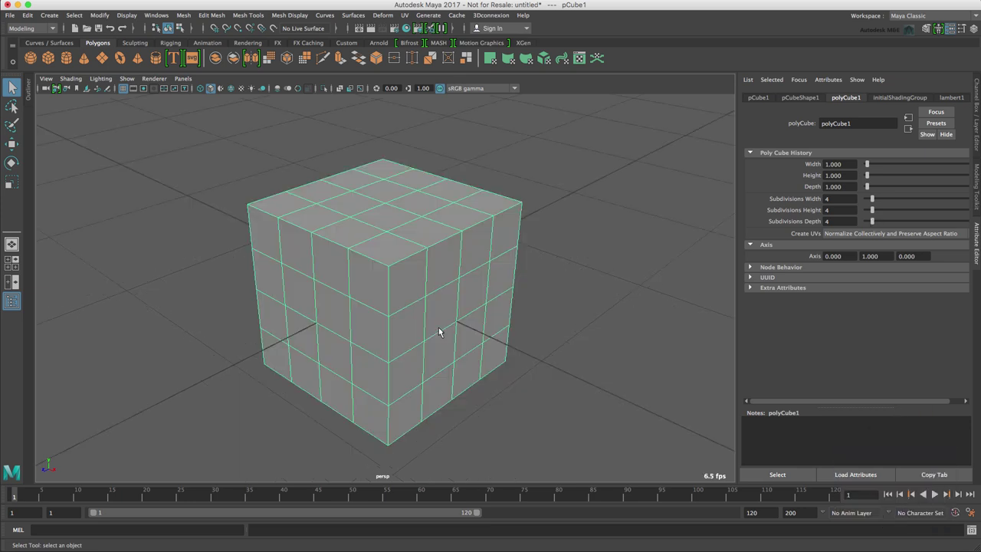
Browse the cube's transform, shape, polyCube1, shading group and lambert1 node tabs
{"action": "left_click", "coordinate": [902, 101]}
{"action": "left_click", "coordinate": [954, 100]}
{"action": "left_click", "coordinate": [897, 100]}
{"action": "left_click", "coordinate": [854, 102]}
{"action": "left_click", "coordinate": [798, 100]}
{"action": "left_click", "coordinate": [764, 100]}
{"action": "left_click", "coordinate": [790, 100]}
{"action": "left_click", "coordinate": [843, 99]}
{"action": "left_click", "coordinate": [897, 100]}
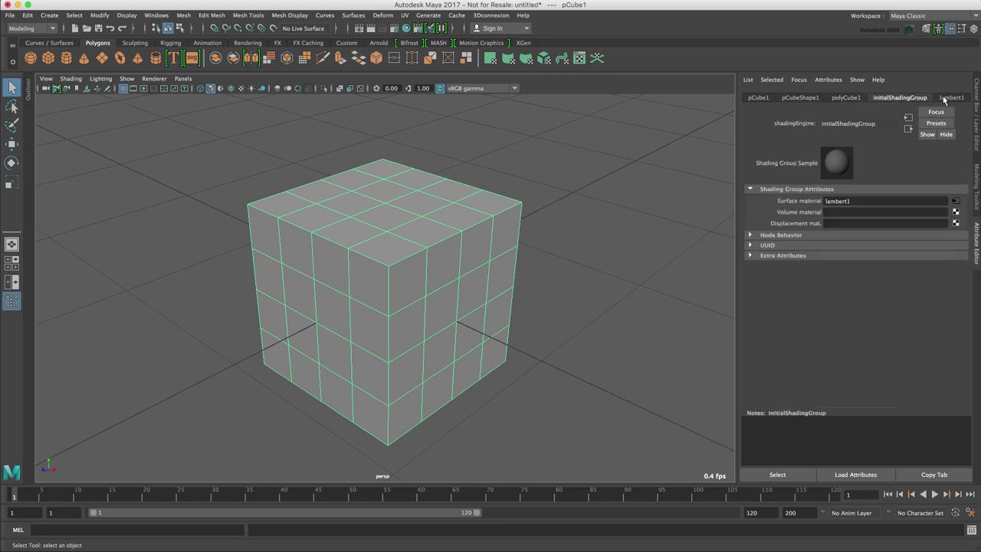
{"action": "left_click", "coordinate": [947, 99]}
{"action": "left_click", "coordinate": [912, 101]}
{"action": "left_click", "coordinate": [849, 100]}
{"action": "left_click", "coordinate": [804, 101]}
{"action": "left_click", "coordinate": [759, 100]}
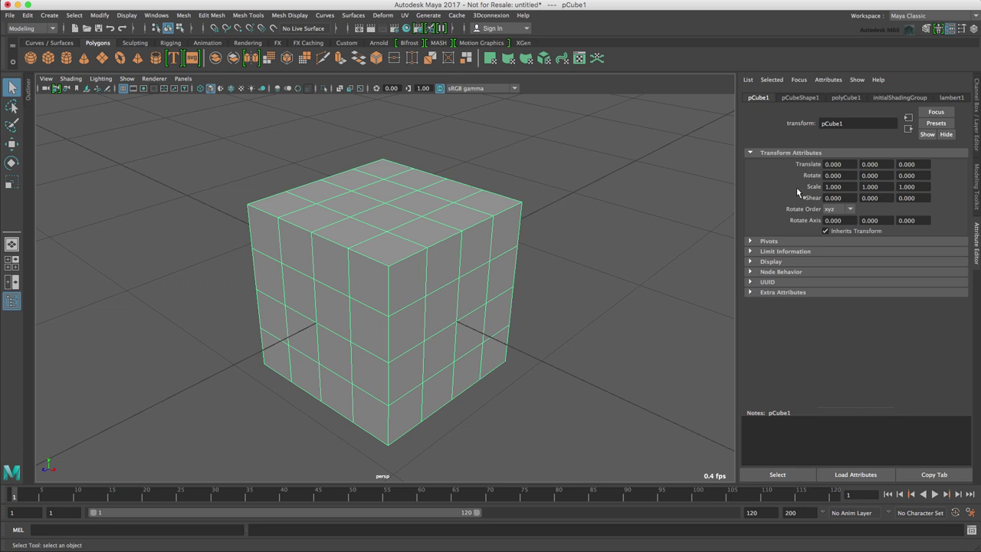
Show the Outliner listing the four cameras, pCube1, defaultLightSet and defaultObjectSet
{"action": "left_click", "coordinate": [13, 307]}
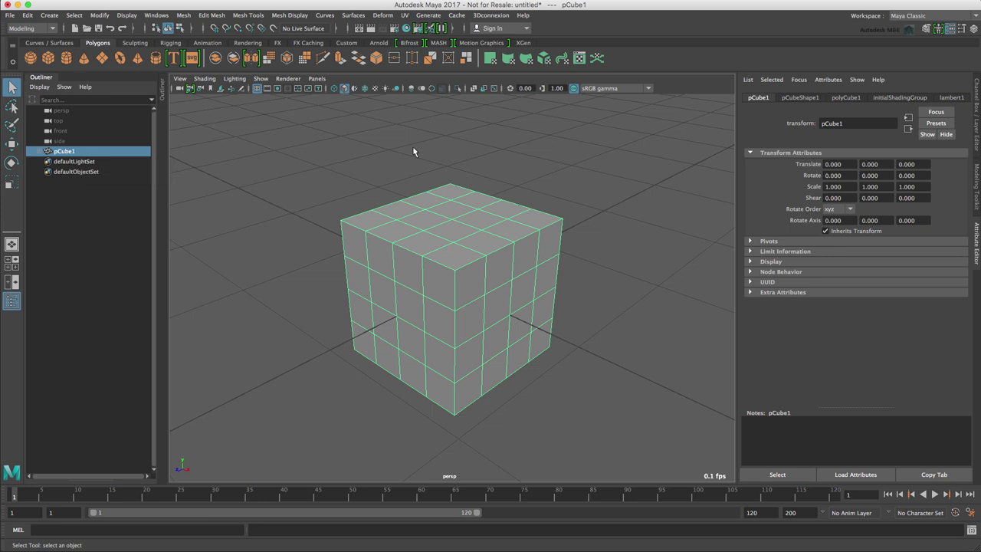
Set the polyCube1 width to 1.5, depth to 1.5 and height to 2
{"action": "left_click", "coordinate": [849, 98]}
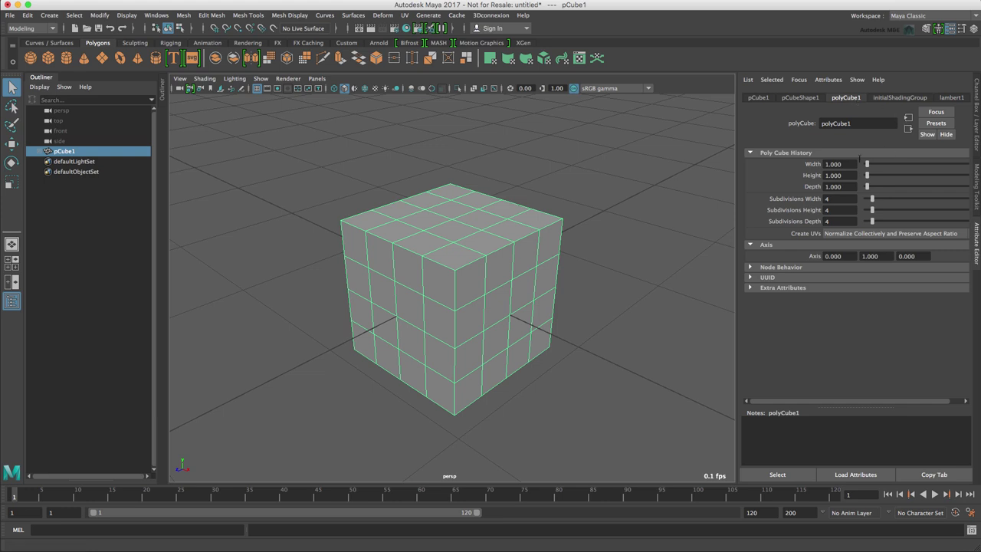
{"action": "double_click", "coordinate": [835, 164]}
{"action": "type", "text": "1.5"}
{"action": "key", "text": "Tab"}
{"action": "key", "text": "Tab"}
{"action": "type", "text": "1.5"}
{"action": "key", "text": "Tab"}
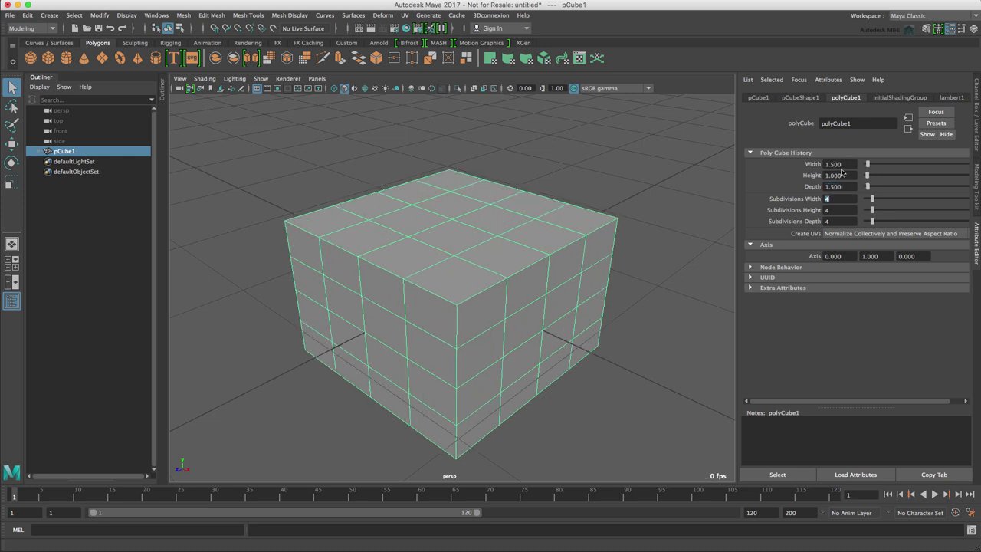
{"action": "double_click", "coordinate": [842, 174]}
{"action": "type", "text": "2"}
{"action": "key", "text": "Tab"}
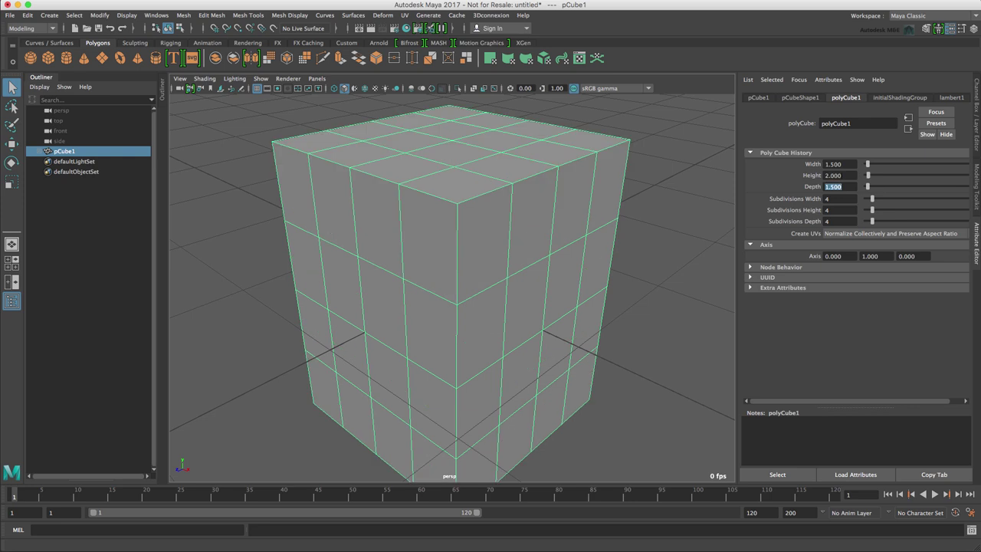
Set subdivisions to 5 width, 8 height and 5 depth, then frame the block
{"action": "key", "text": "Tab"}
{"action": "type", "text": "5"}
{"action": "key", "text": "Tab"}
{"action": "type", "text": "8"}
{"action": "key", "text": "Tab"}
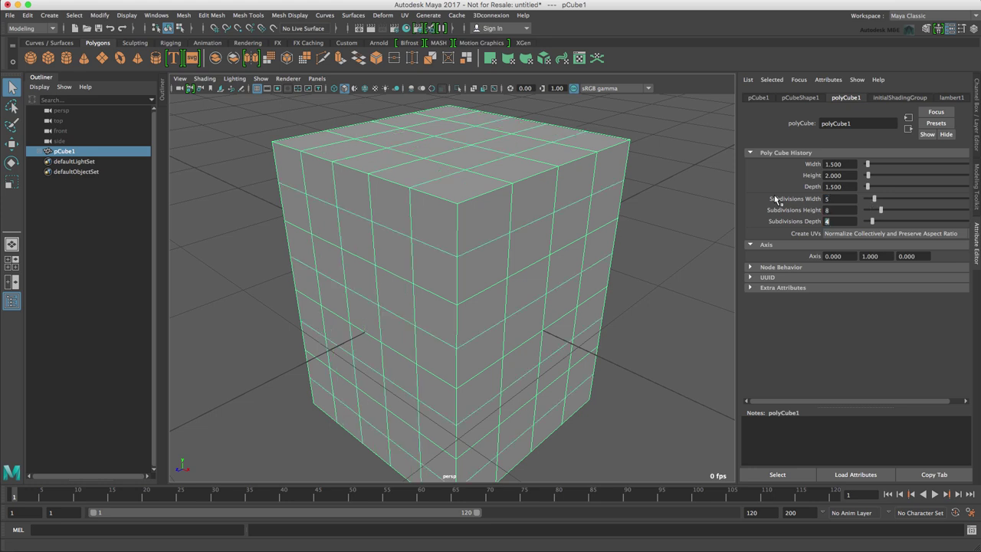
{"action": "type", "text": "5"}
{"action": "key", "text": "Tab"}
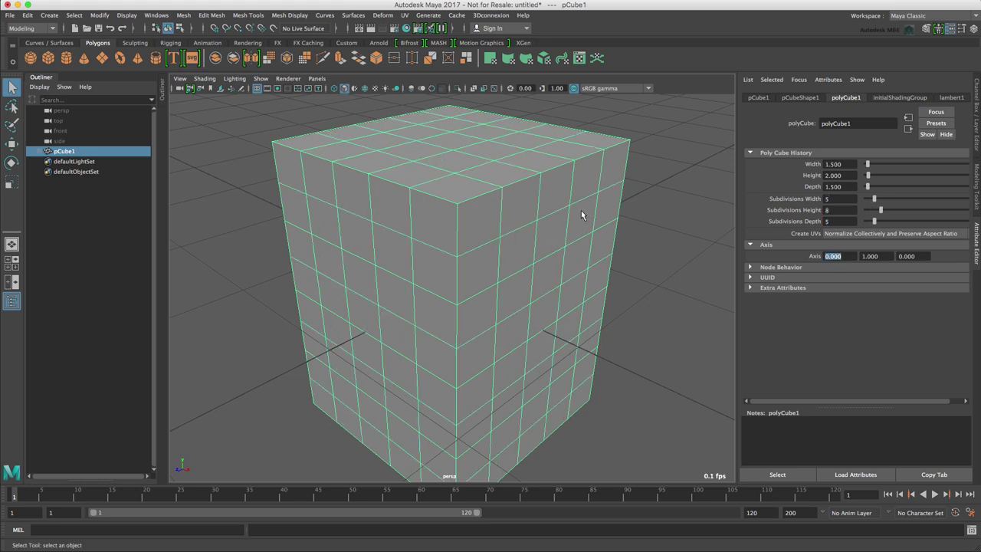
{"action": "key", "text": "f"}
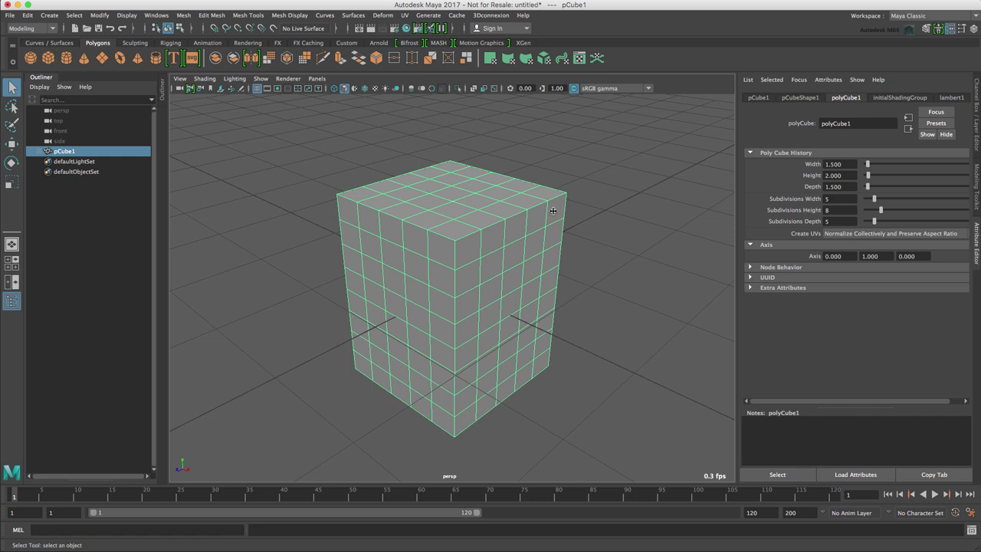
With grid snapping on, move the block up one unit to Y = 1 and frame it
{"action": "key", "text": "w"}
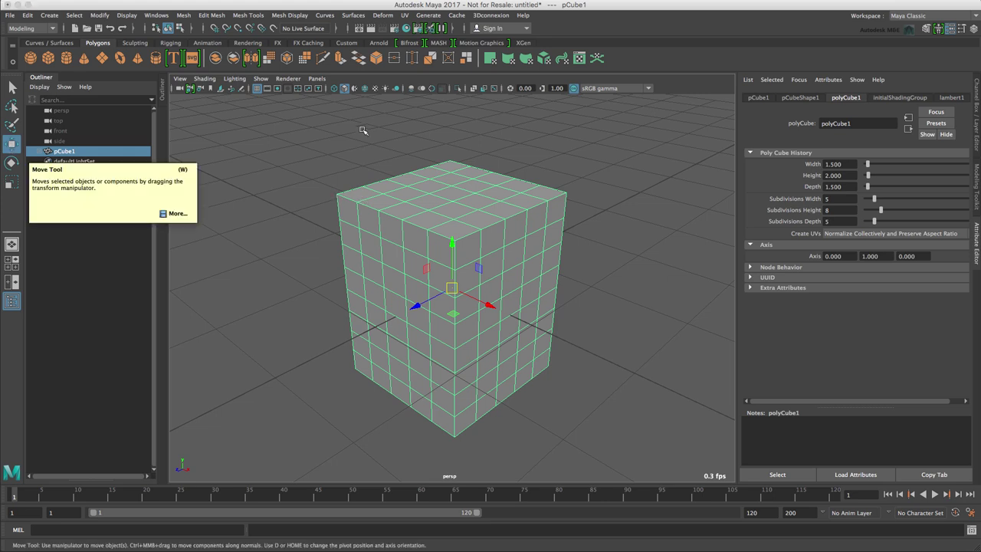
{"action": "left_click", "coordinate": [215, 29]}
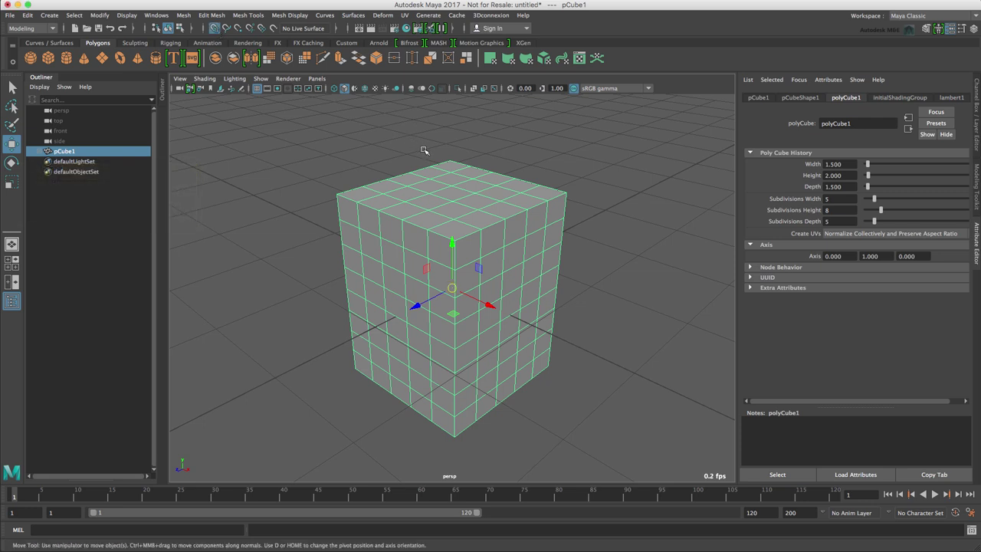
{"action": "left_click_drag", "start_coordinate": [453, 244], "coordinate": [454, 222]}
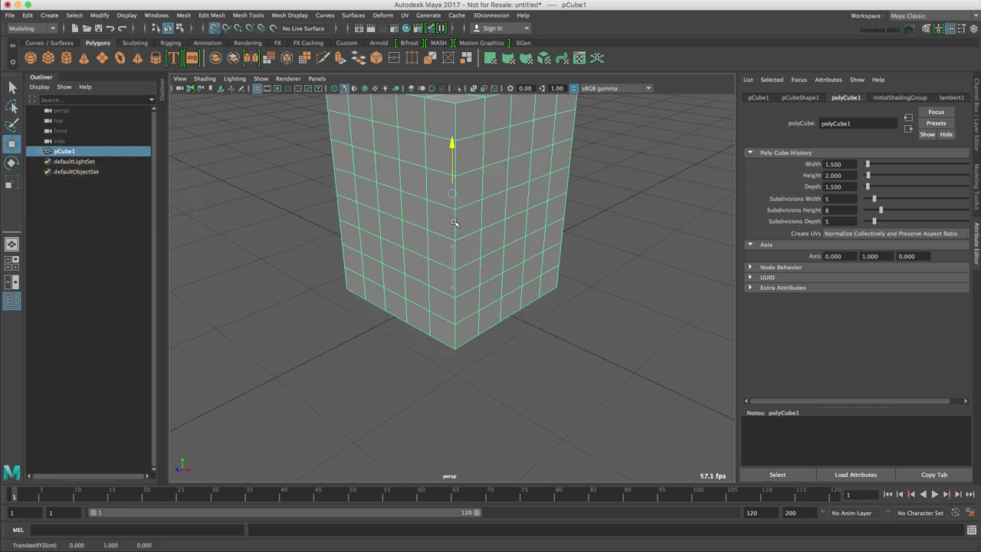
{"action": "key", "text": "f"}
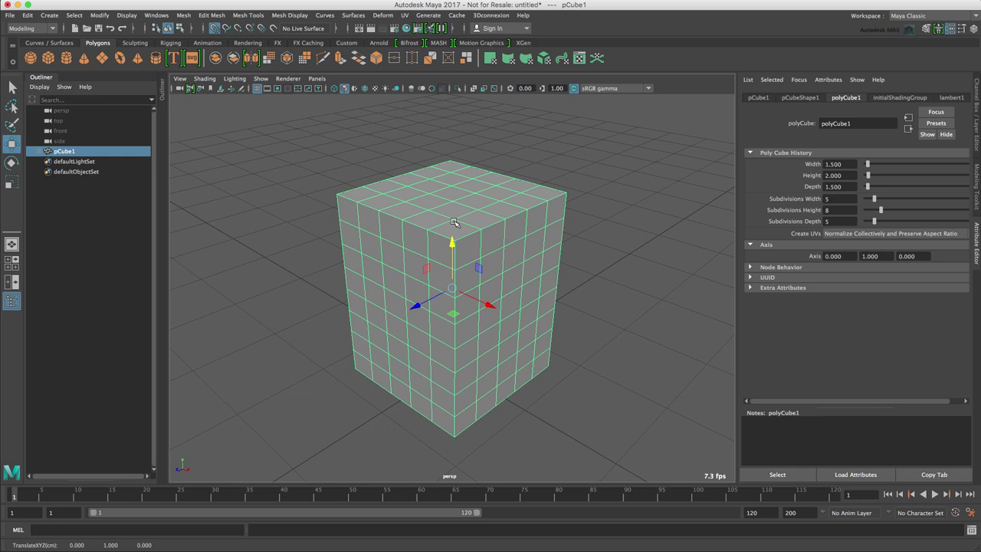
Open the Move Tool settings window and dock it on the left beside the viewport
{"action": "key", "text": "d"}
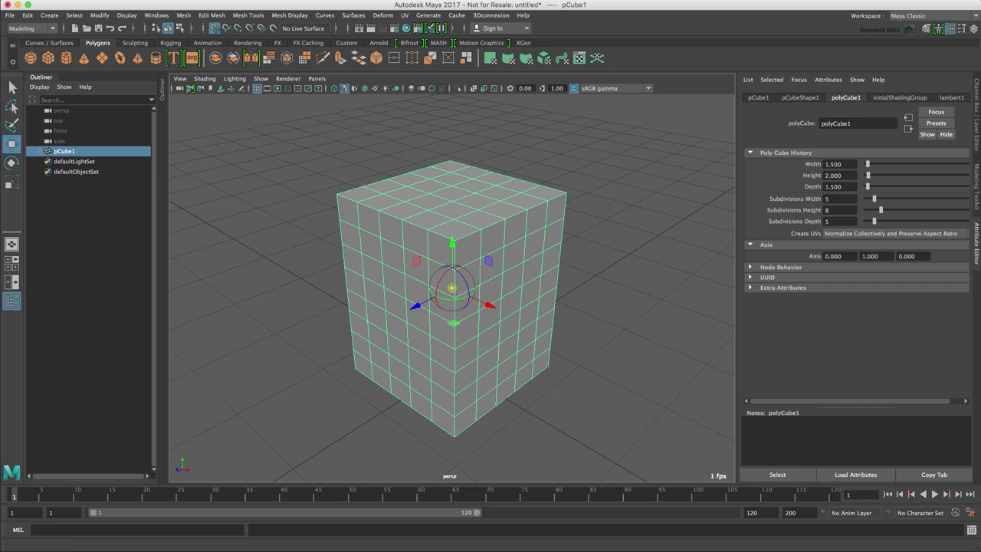
{"action": "double_click", "coordinate": [12, 143]}
{"action": "left_click_drag", "start_coordinate": [88, 20], "coordinate": [231, 59]}
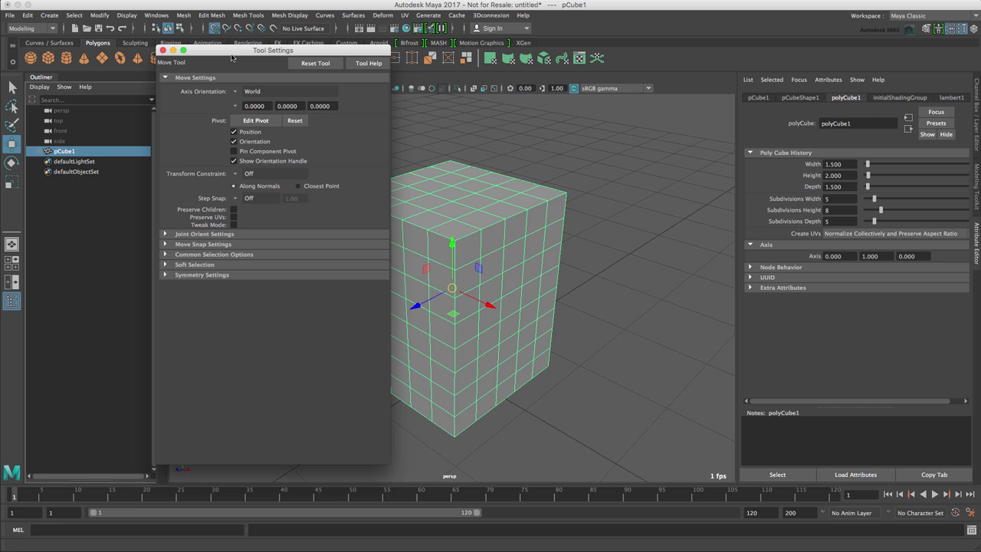
{"action": "left_click_drag", "start_coordinate": [232, 58], "coordinate": [26, 93]}
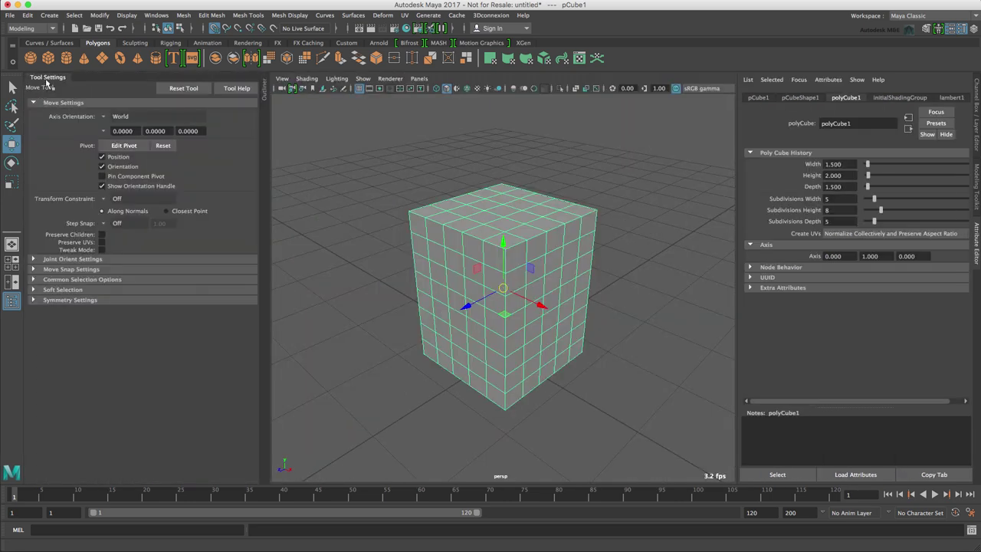
Show the Outliner with the Move Tool settings, enable Edit Pivot, and keep Transform Constraint Off
{"action": "left_click", "coordinate": [46, 78]}
{"action": "left_click", "coordinate": [34, 138]}
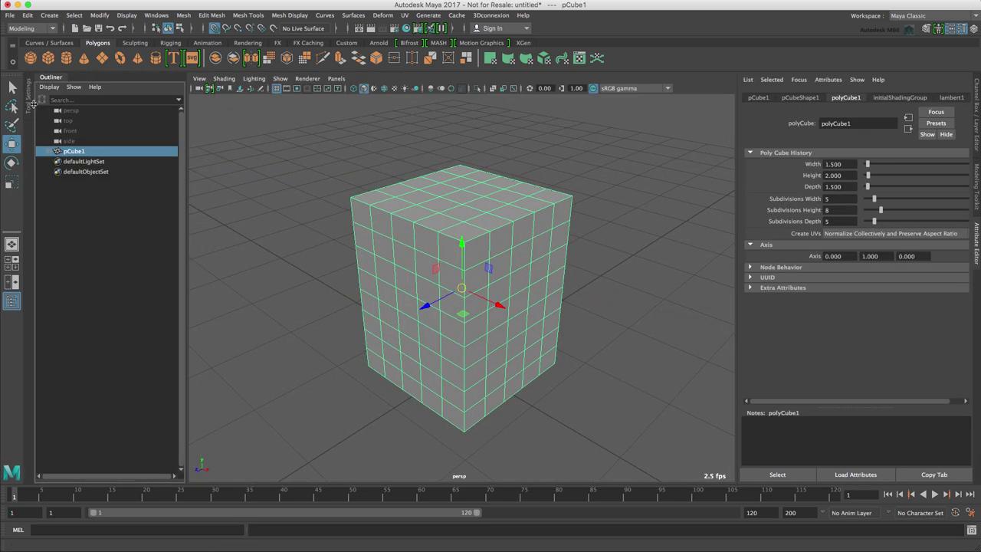
{"action": "left_click", "coordinate": [34, 104]}
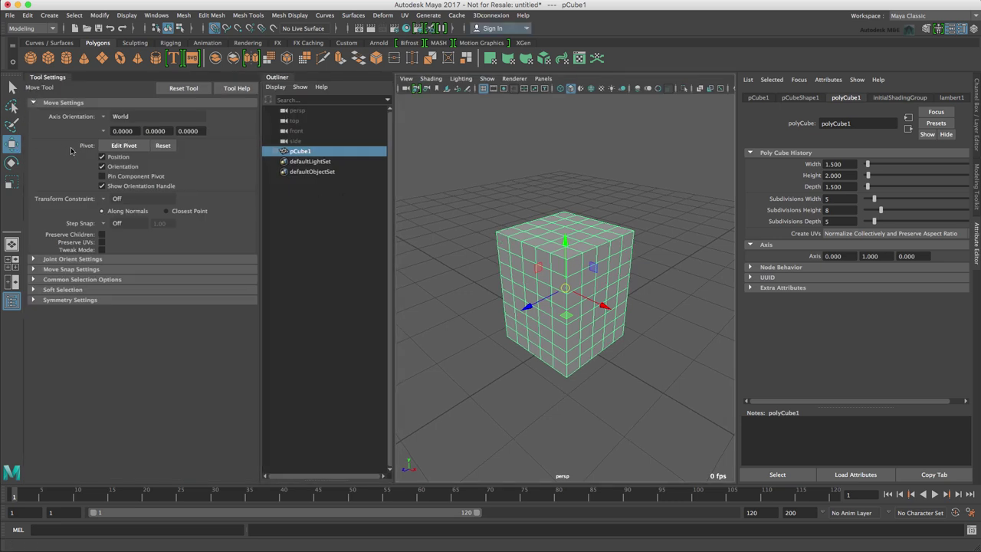
{"action": "left_click", "coordinate": [103, 147]}
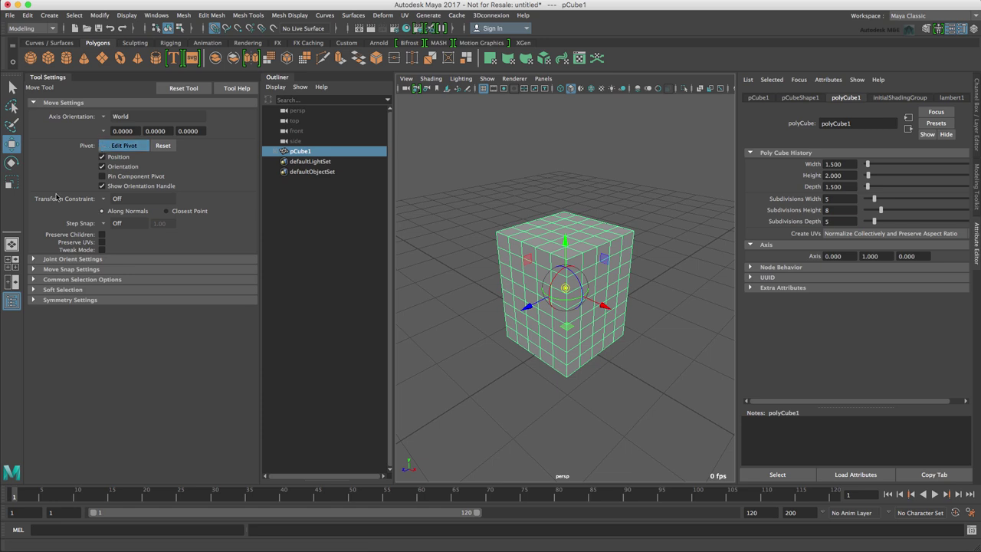
{"action": "left_click", "coordinate": [105, 199]}
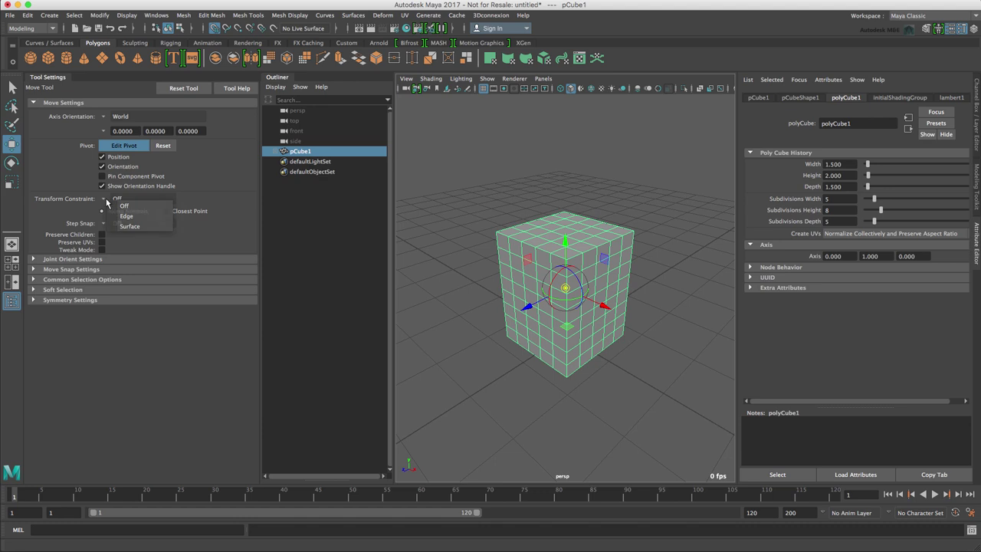
{"action": "left_click", "coordinate": [105, 224]}
{"action": "left_click", "coordinate": [103, 223]}
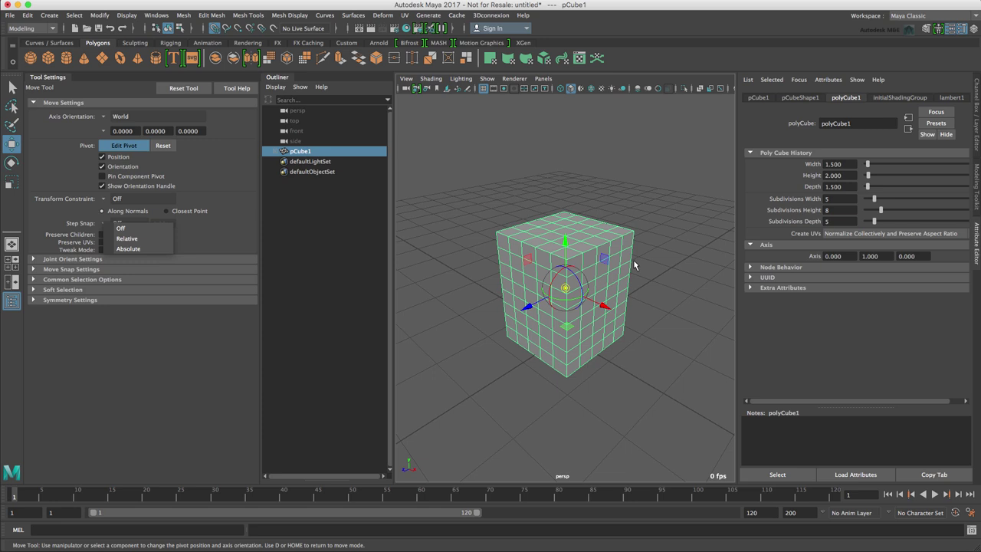
Switch to wireframe and drag the cube's pivot down to the centre of its base
{"action": "key", "text": "s"}
{"action": "key", "text": "4"}
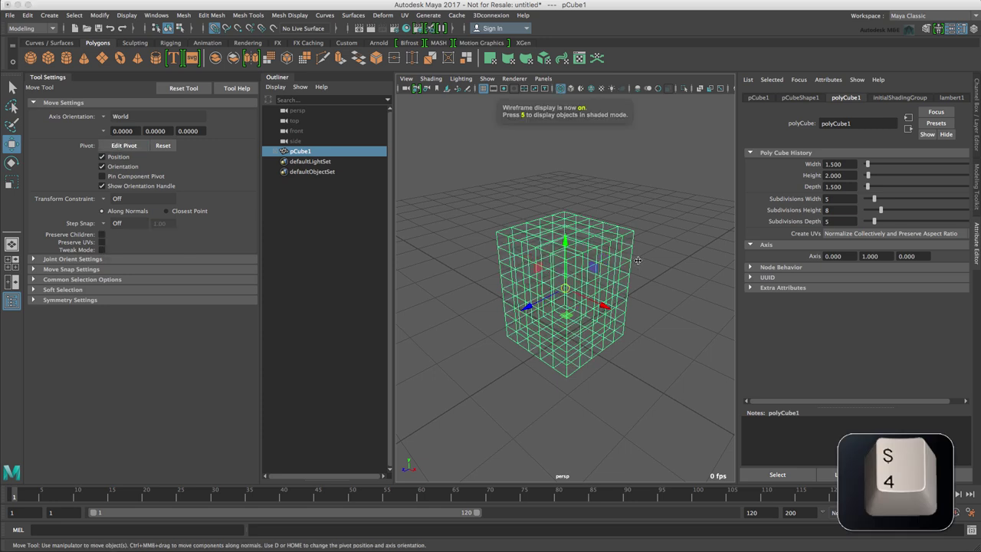
{"action": "key", "text": "d"}
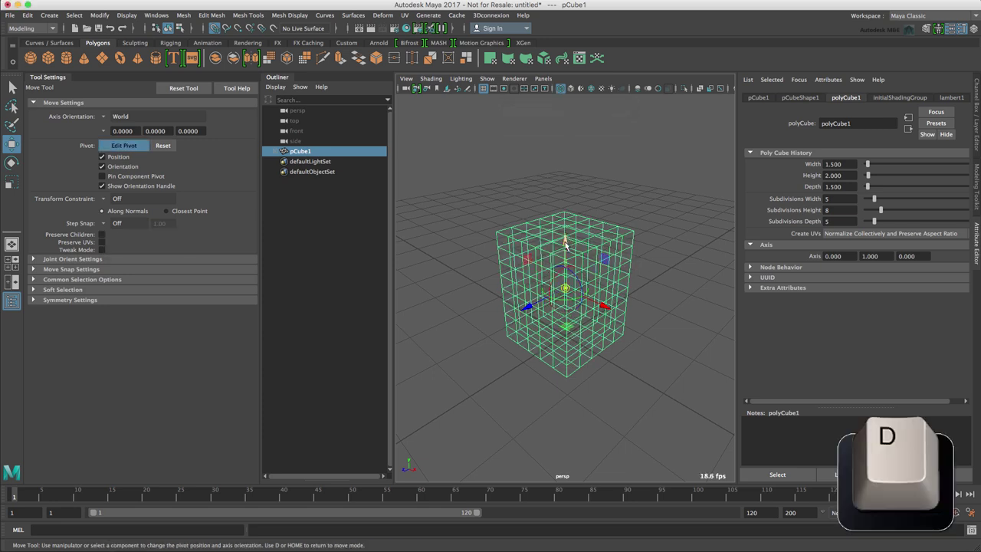
{"action": "left_click_drag", "start_coordinate": [565, 243], "coordinate": [582, 292]}
{"action": "key", "text": "d"}
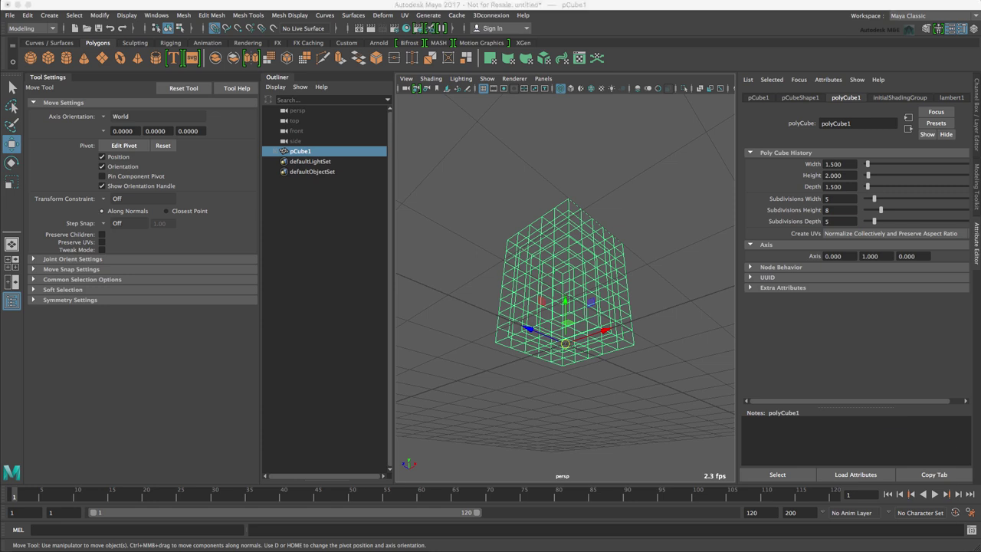
Return to shaded display, orbit to an elevated view, and reselect the cube
{"action": "key", "text": "5"}
{"action": "left_click", "coordinate": [441, 358]}
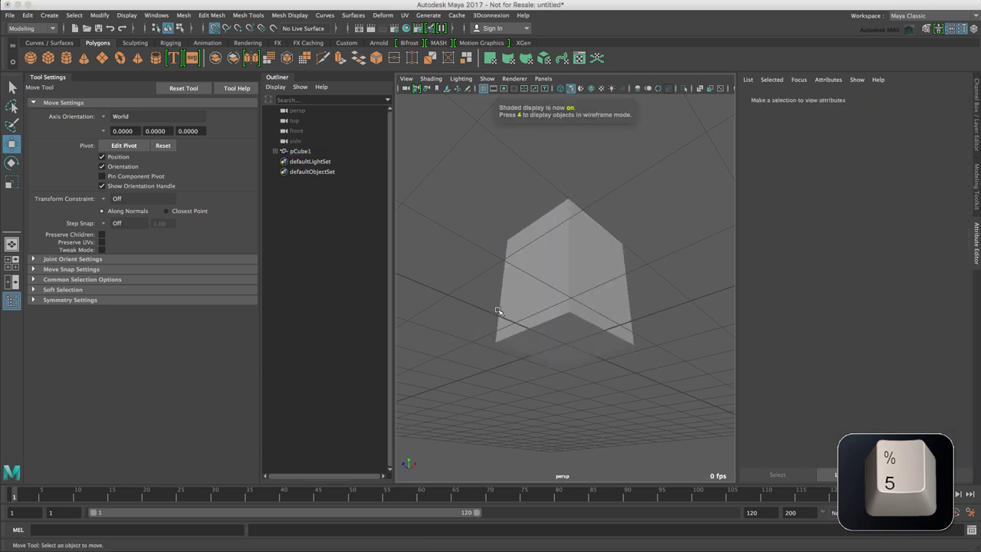
{"action": "left_click_drag", "start_coordinate": [512, 308], "coordinate": [507, 350], "text": "alt"}
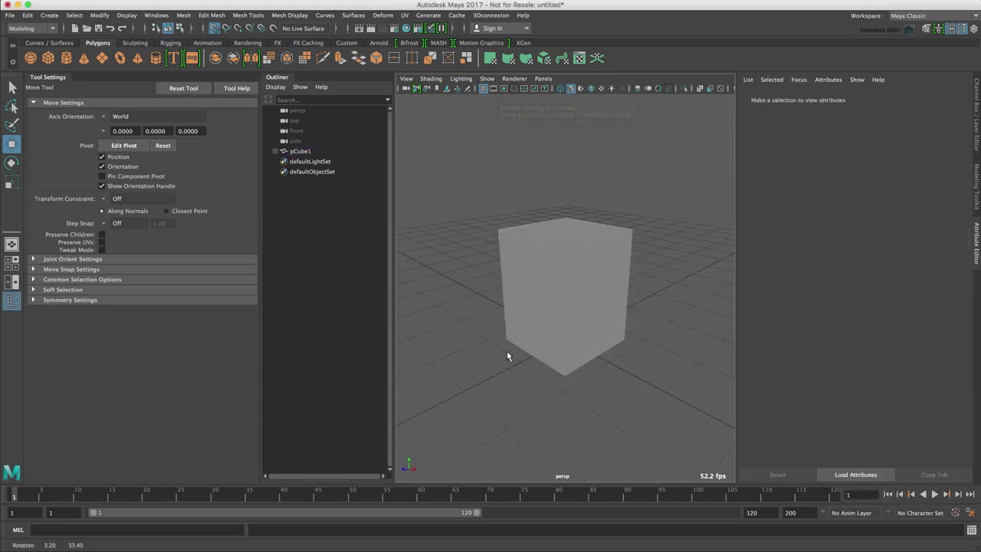
{"action": "left_click", "coordinate": [547, 304]}
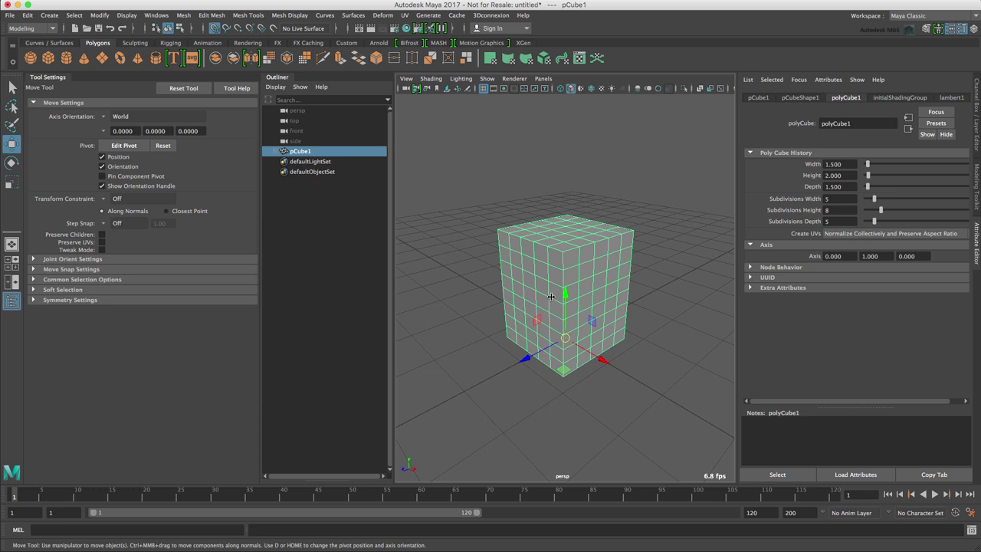
Switch the cube to face mode, pick one top face and grow the selection over the whole top
{"action": "right_click", "coordinate": [588, 244]}
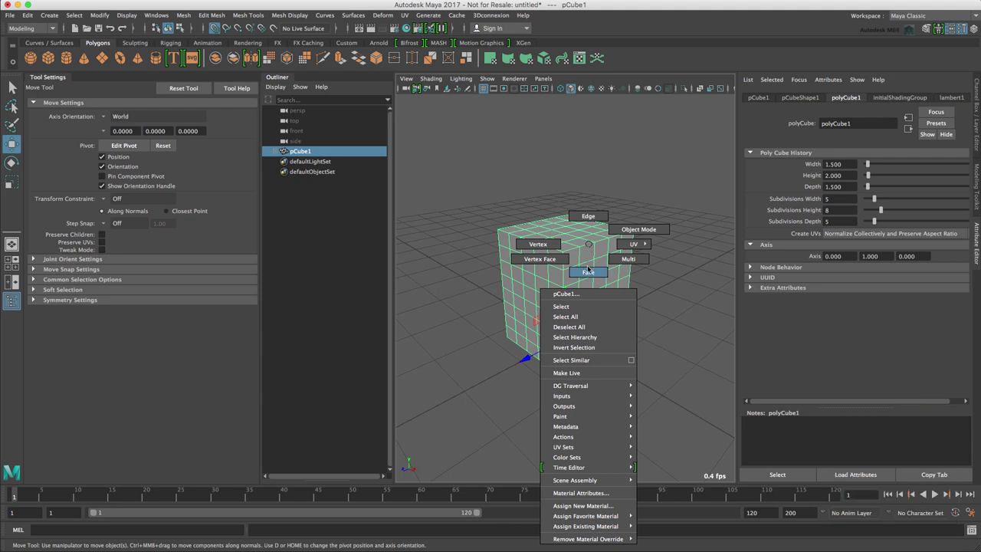
{"action": "left_click", "coordinate": [587, 271]}
{"action": "left_click_drag", "start_coordinate": [636, 225], "coordinate": [569, 291], "text": "alt"}
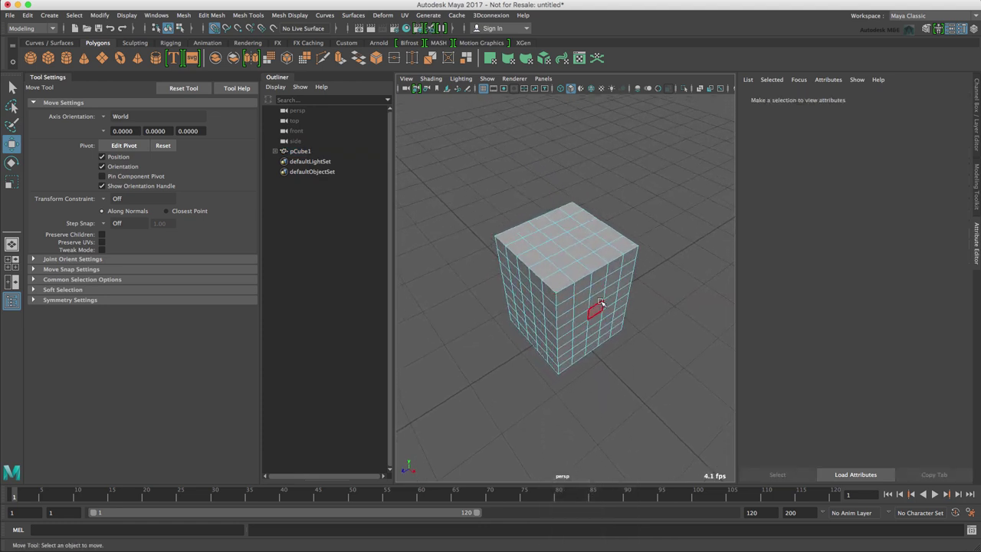
{"action": "left_click", "coordinate": [569, 243]}
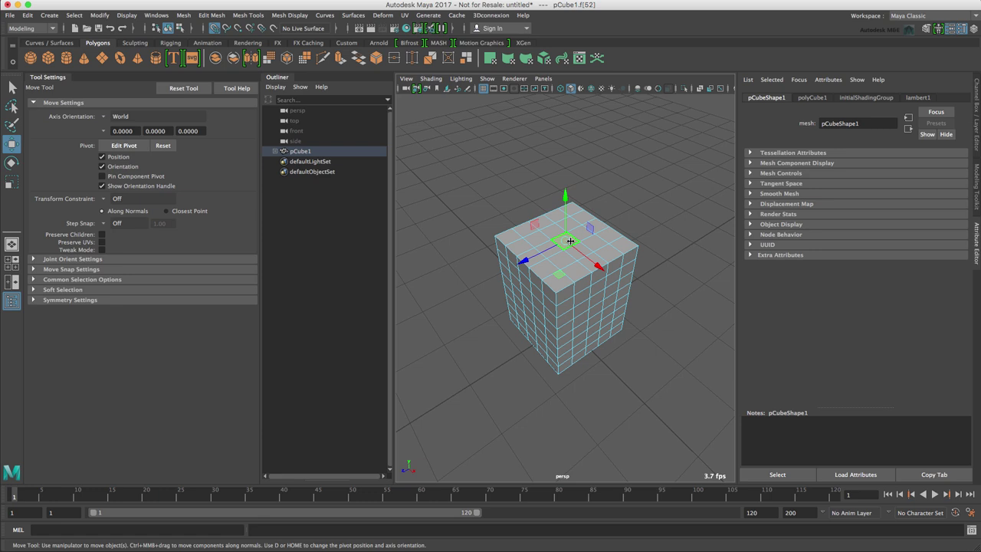
{"action": "key", "text": "shift+period"}
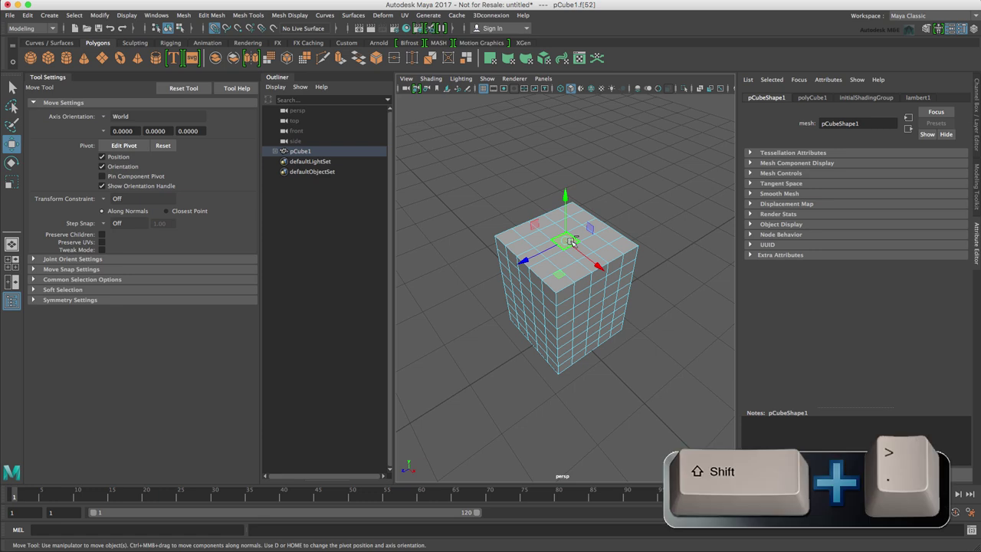
{"action": "key", "text": "shift+period"}
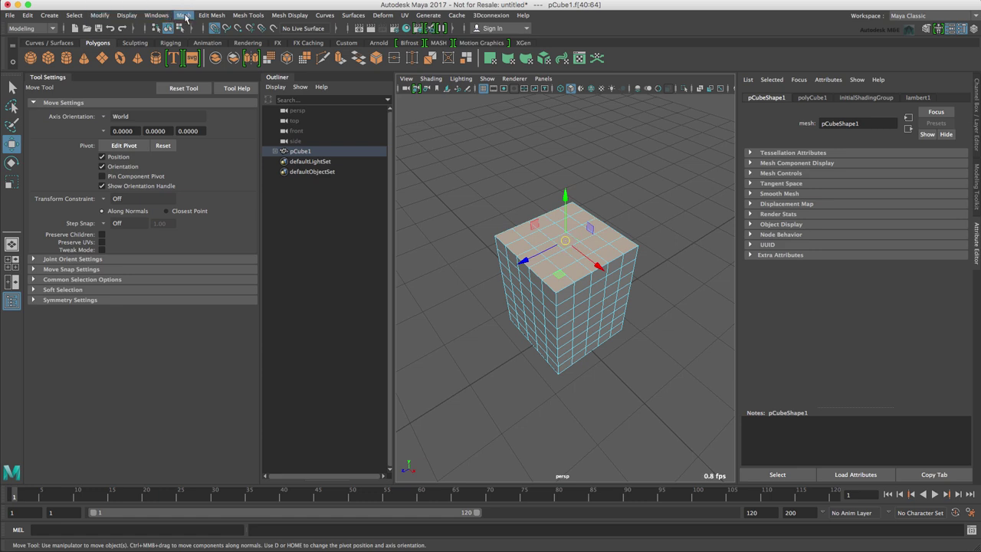
{"action": "left_click", "coordinate": [211, 15]}
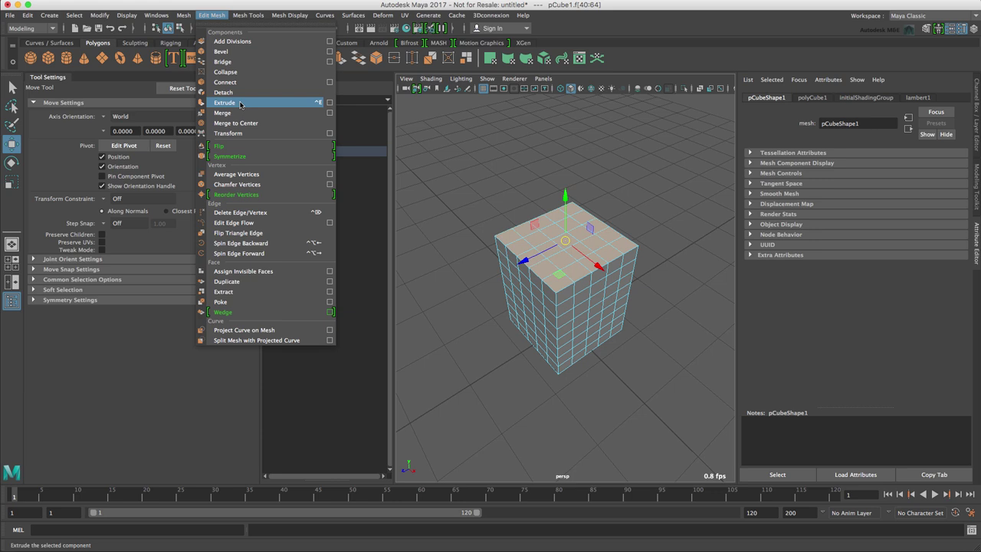
Extrude the 25 top faces, undo the upward move, and inset them with Offset 0.1
{"action": "left_click", "coordinate": [932, 29]}
{"action": "left_click", "coordinate": [928, 29]}
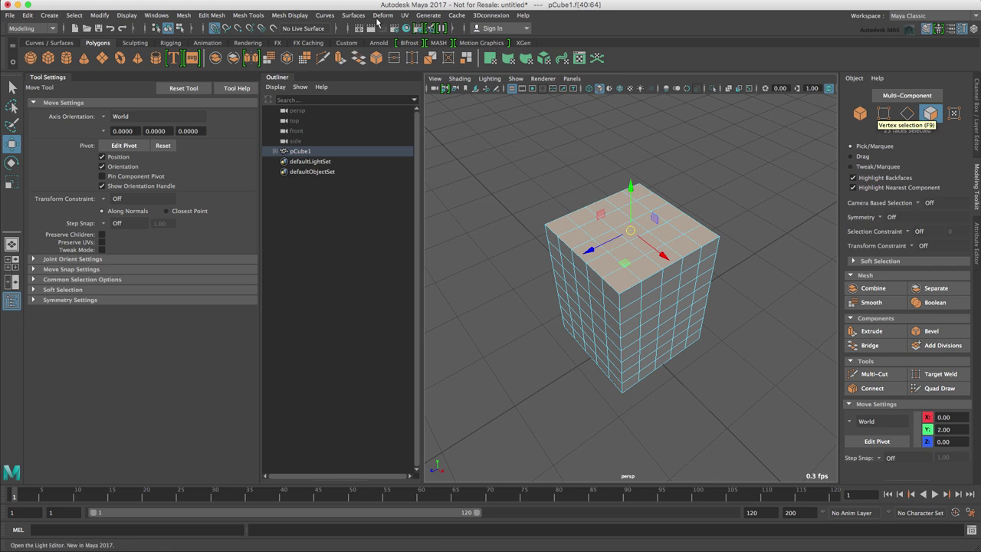
{"action": "left_click", "coordinate": [214, 28]}
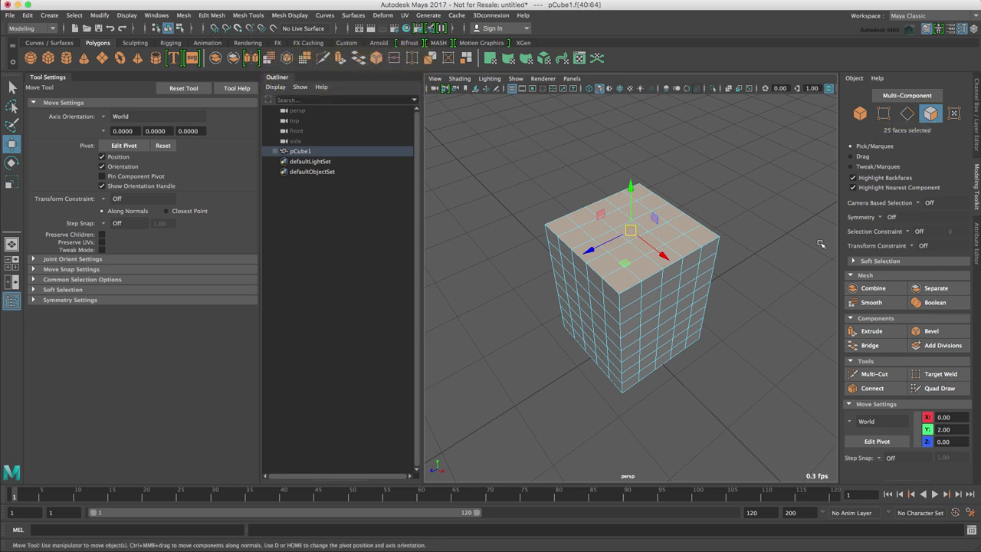
{"action": "left_click", "coordinate": [879, 332]}
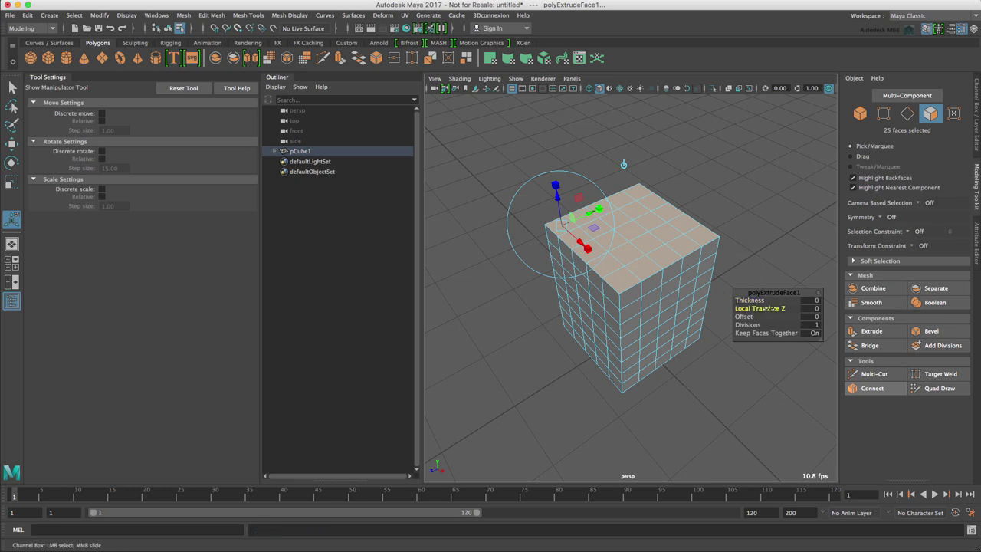
{"action": "left_click_drag", "start_coordinate": [768, 309], "coordinate": [772, 315]}
{"action": "key", "text": "ctrl+z"}
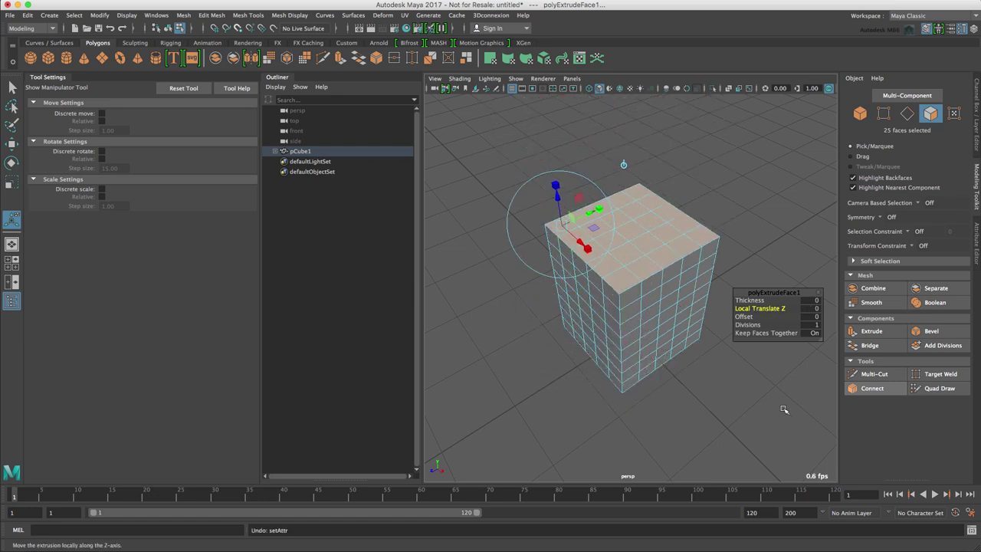
{"action": "left_click", "coordinate": [811, 316]}
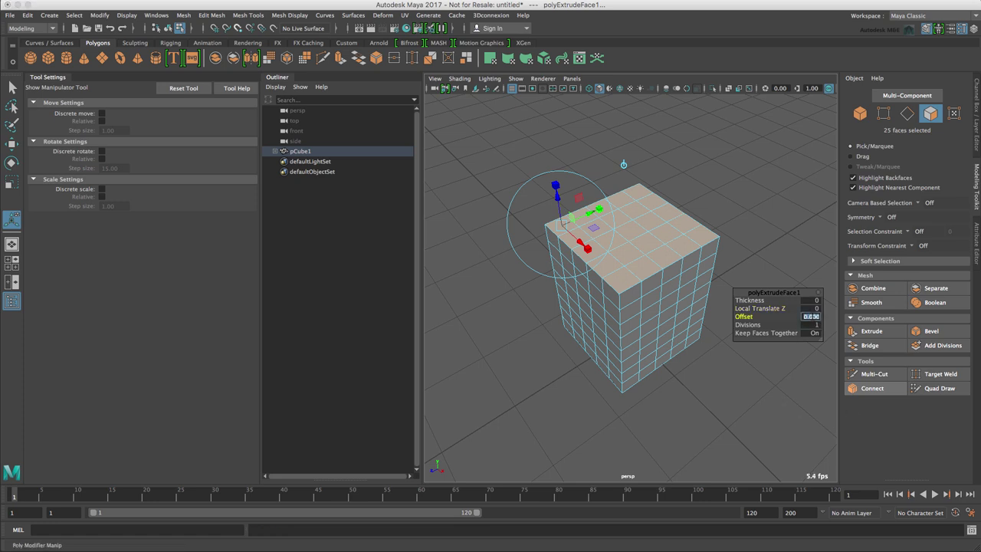
{"action": "type", "text": "0.1"}
{"action": "key", "text": "Return"}
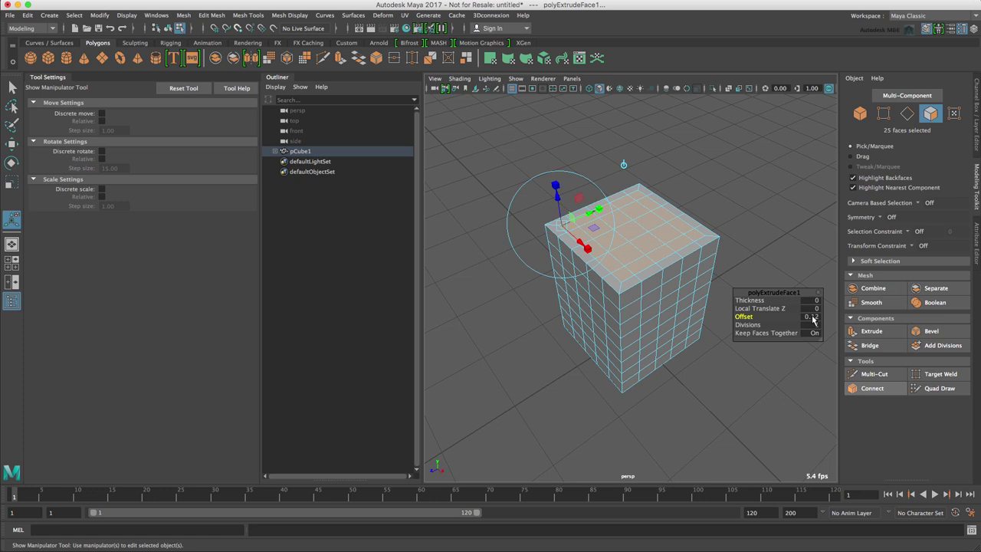
Extrude the roof faces twice more, giving the third extrusion an Offset of 0.05
{"action": "left_click", "coordinate": [876, 335]}
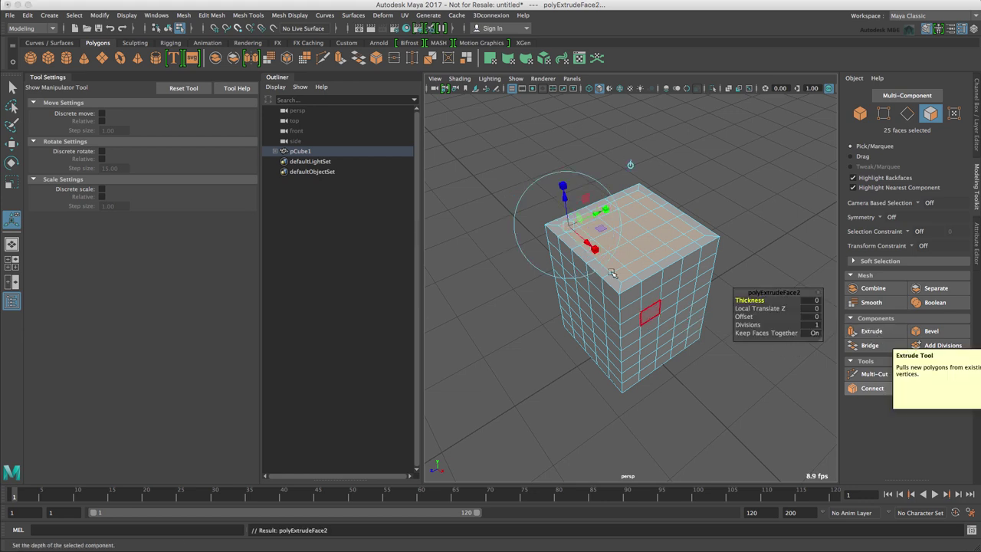
{"action": "left_click_drag", "start_coordinate": [576, 221], "coordinate": [570, 183]}
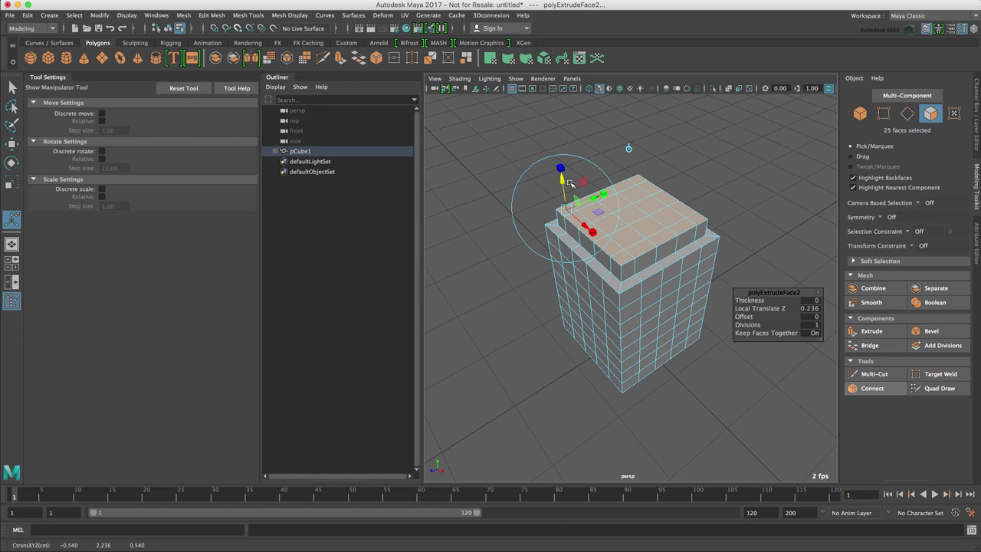
{"action": "left_click", "coordinate": [869, 332]}
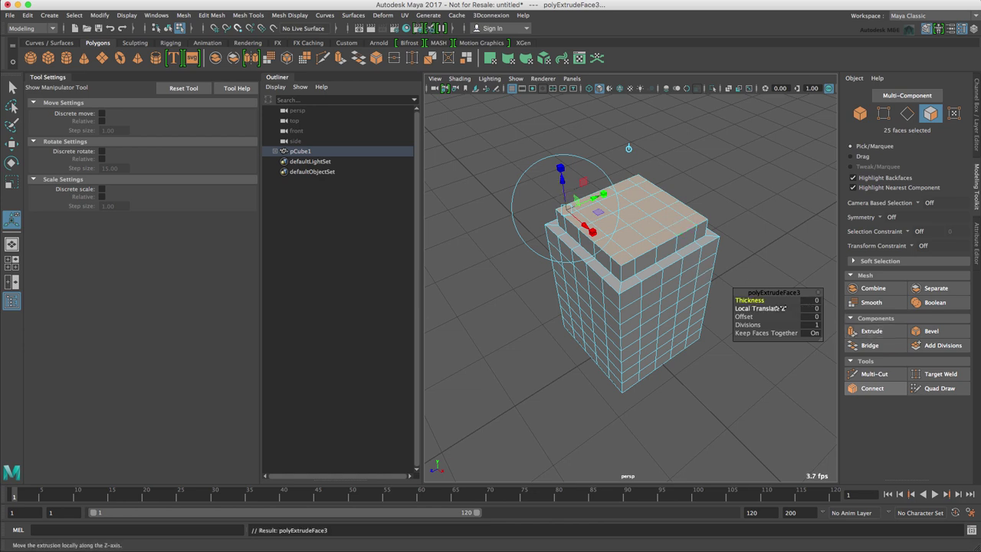
{"action": "left_click", "coordinate": [813, 319]}
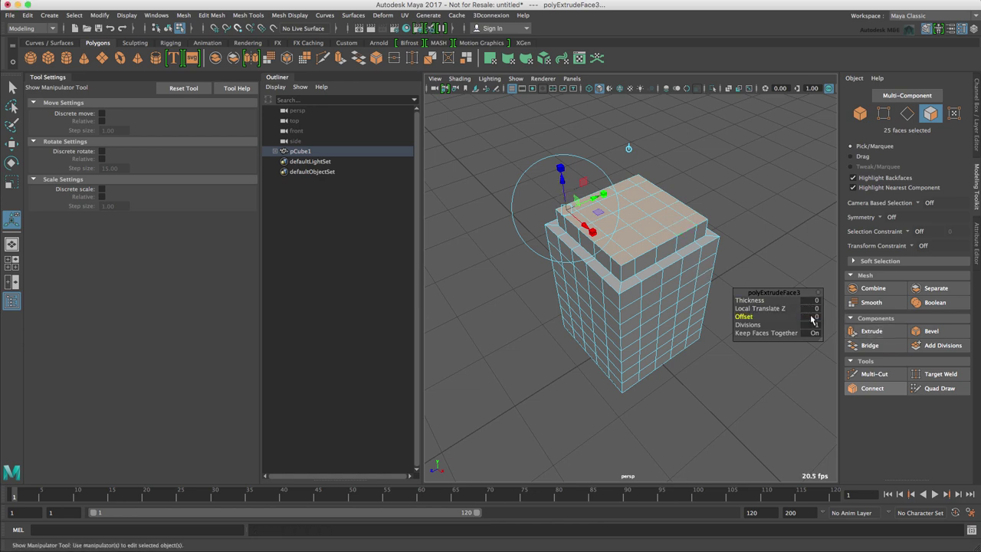
{"action": "left_click", "coordinate": [812, 319]}
{"action": "type", "text": ".0"}
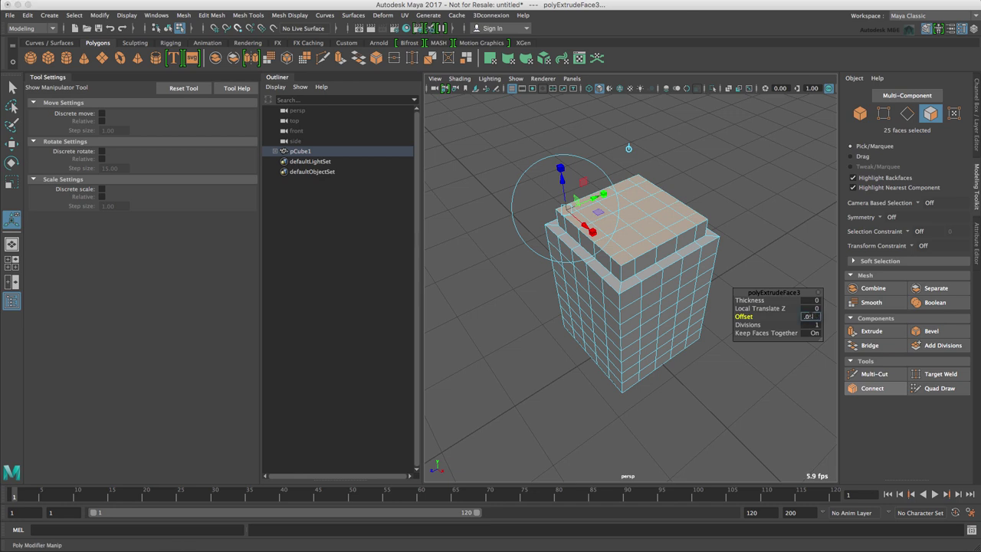
{"action": "type", "text": "5"}
{"action": "key", "text": "Return"}
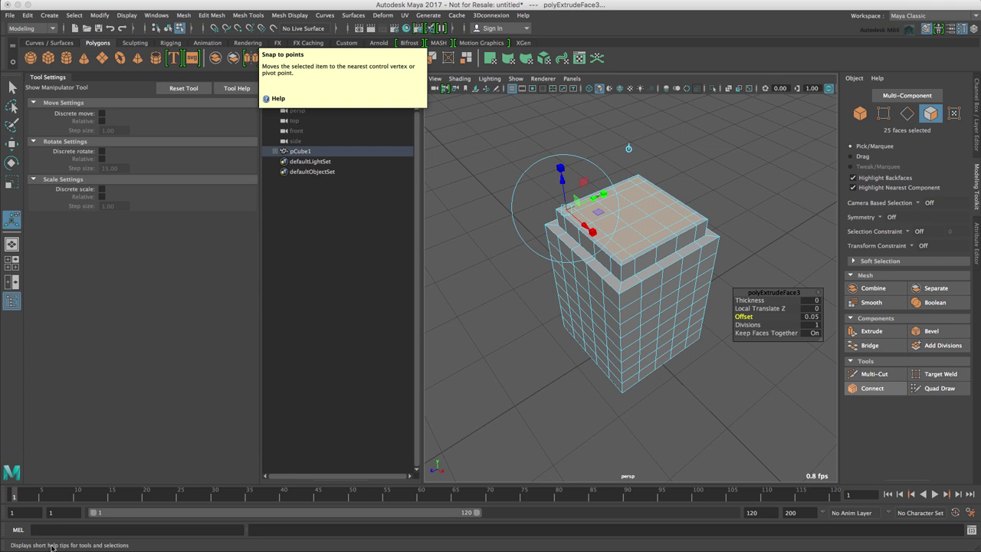
Try pushing the inset roof faces down with point snapping on, then undo the move
{"action": "left_click", "coordinate": [237, 30]}
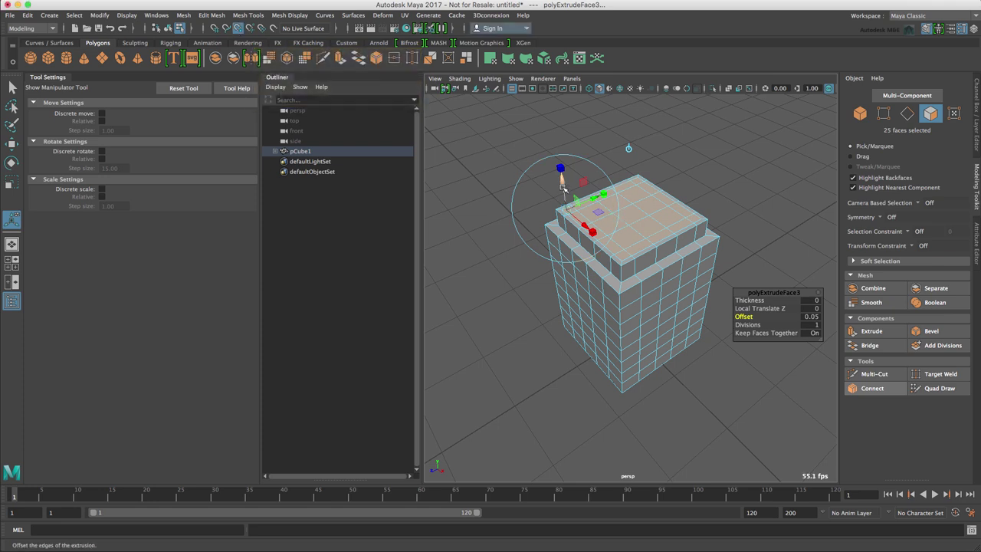
{"action": "left_click_drag", "start_coordinate": [562, 187], "coordinate": [580, 221]}
{"action": "key", "text": "ctrl+z"}
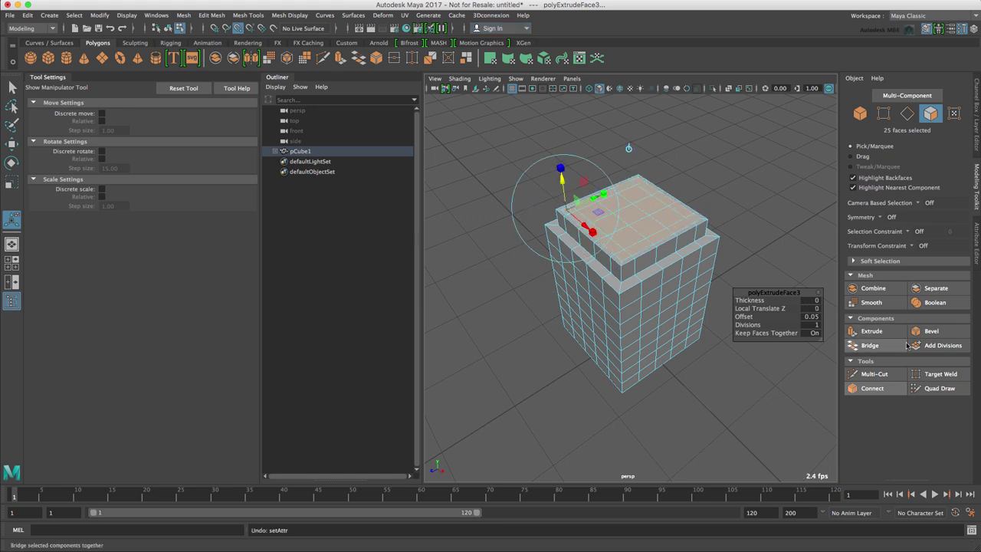
Extrude the roof faces again and sink them to Local Translate Z -0.236, then deselect
{"action": "left_click", "coordinate": [872, 331]}
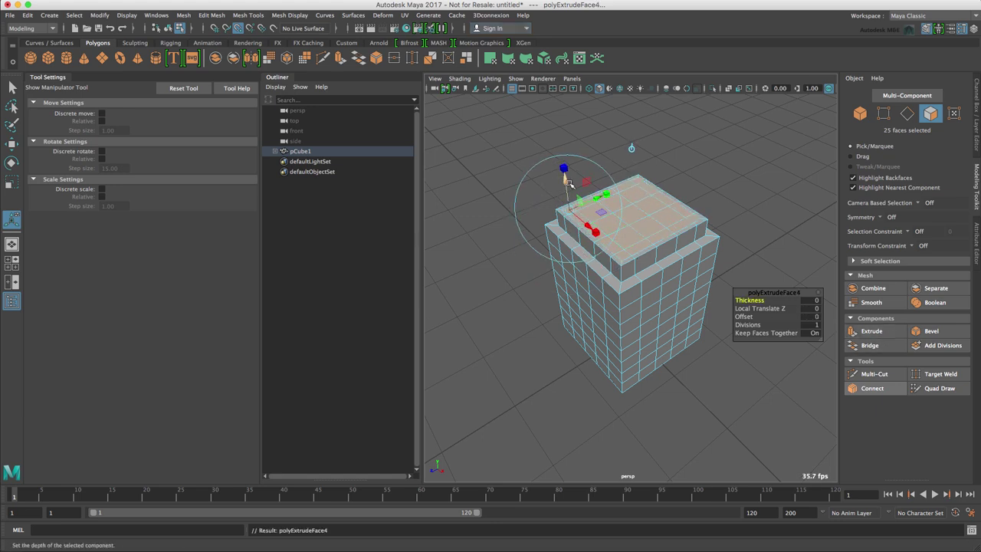
{"action": "left_click_drag", "start_coordinate": [566, 184], "coordinate": [719, 240]}
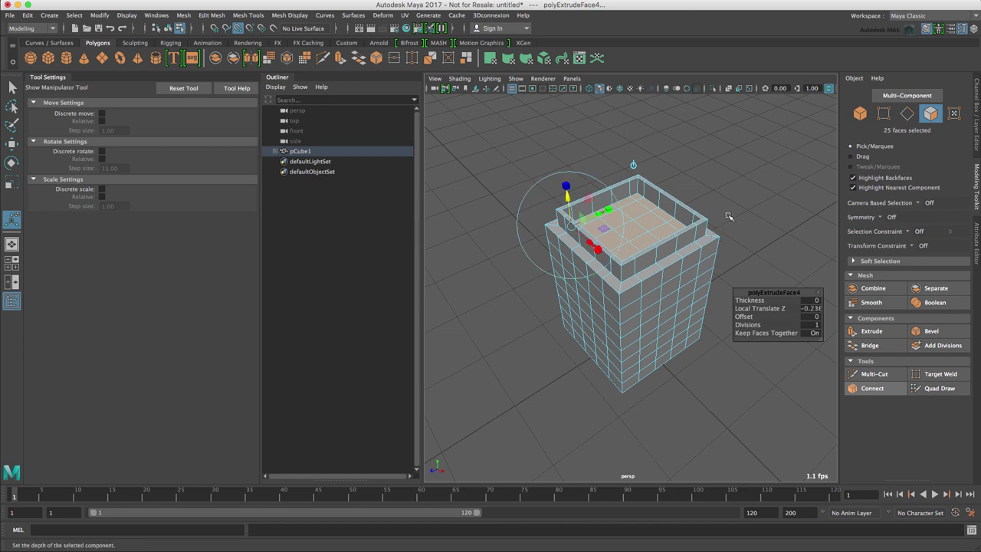
{"action": "left_click", "coordinate": [728, 218]}
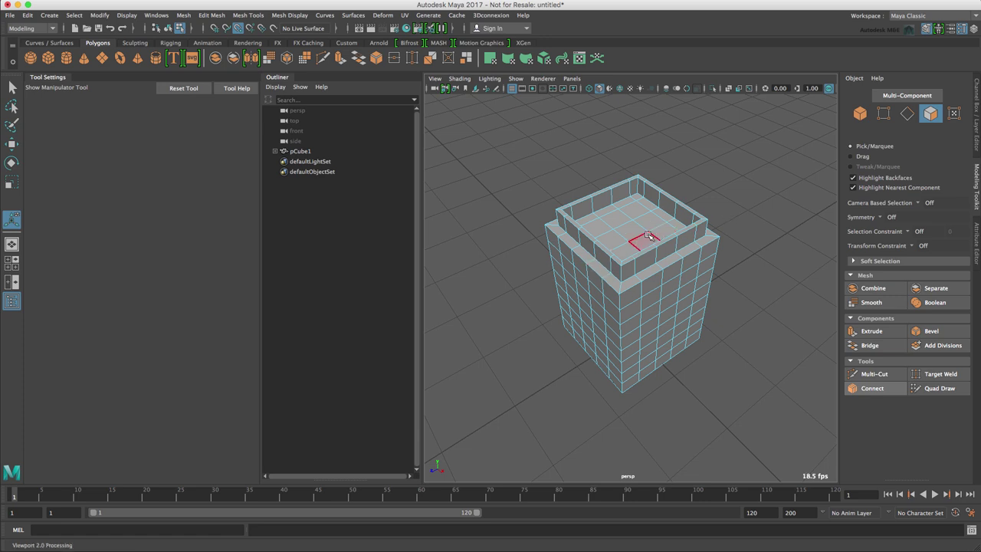
{"action": "right_click_drag", "start_coordinate": [648, 235], "coordinate": [688, 230]}
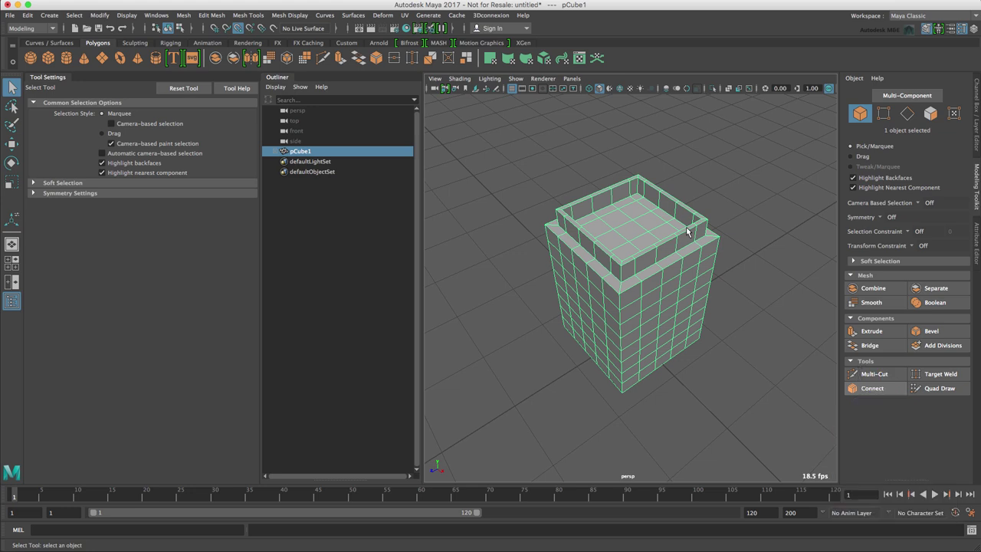
Create a new Lambert from the Maya surface shaders and assign it to pCube1
{"action": "right_click_drag", "start_coordinate": [671, 243], "coordinate": [703, 510]}
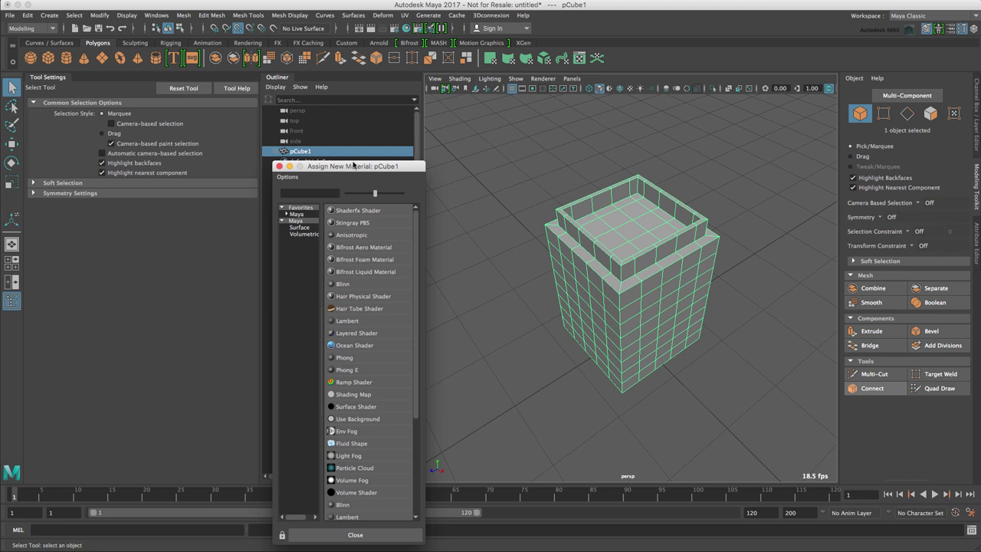
{"action": "left_click", "coordinate": [286, 215]}
{"action": "left_click", "coordinate": [298, 222]}
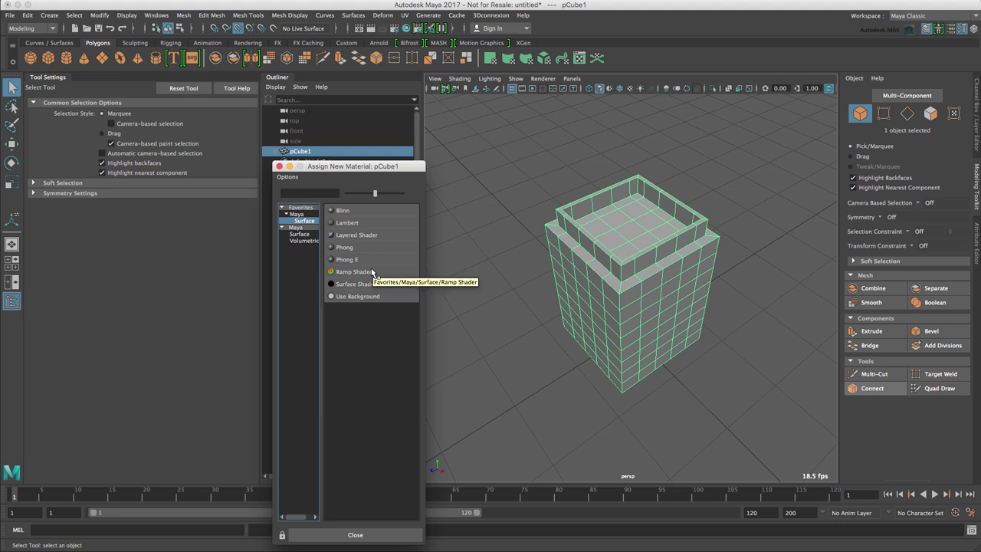
{"action": "left_click", "coordinate": [352, 227]}
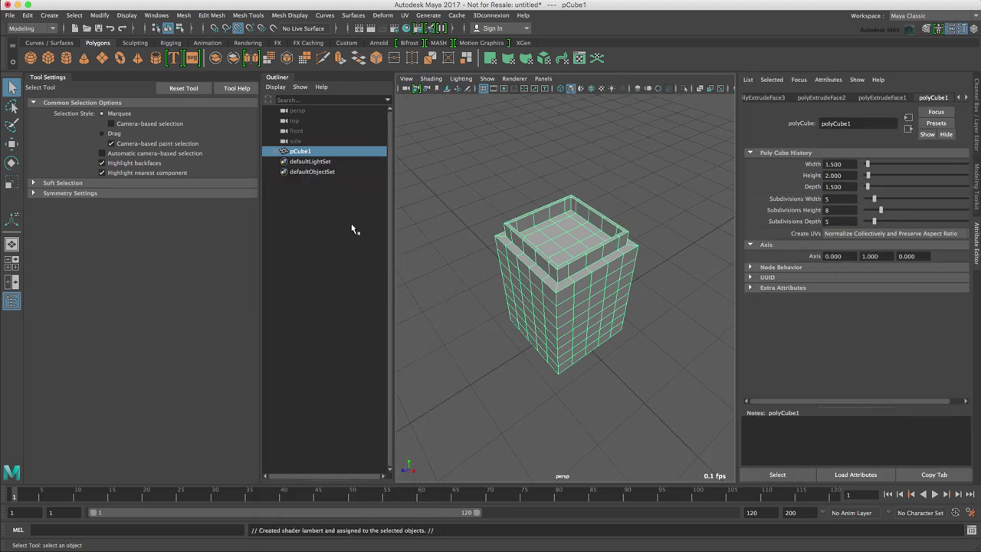
Rename the lambert2 material to 'Building01_Base_Lambert'
{"action": "left_click", "coordinate": [966, 99]}
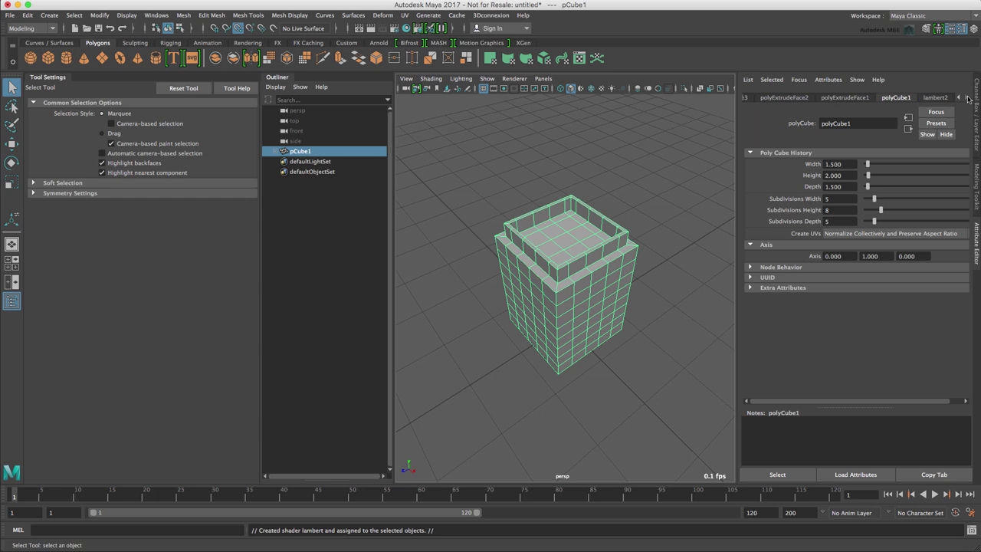
{"action": "left_click", "coordinate": [949, 97]}
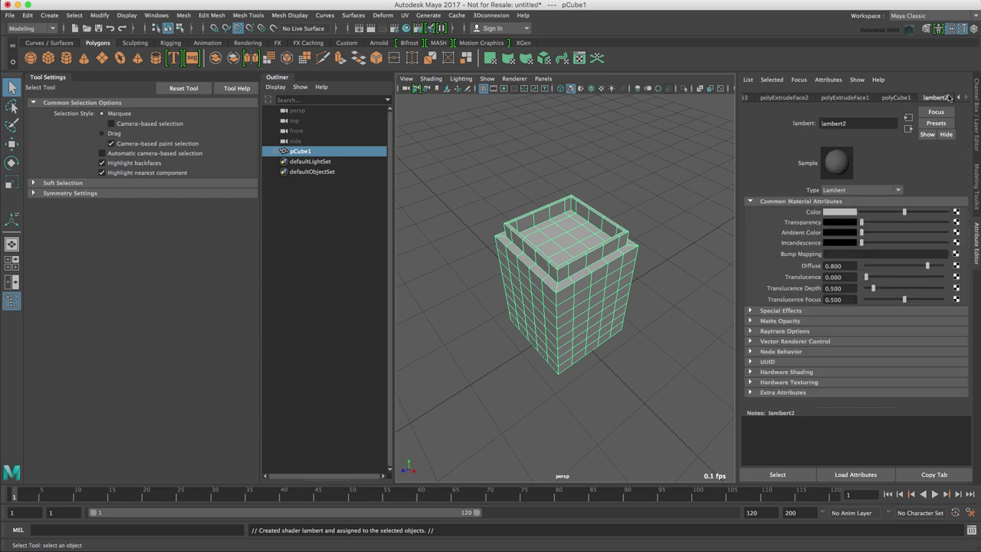
{"action": "double_click", "coordinate": [843, 123]}
{"action": "type", "text": "Building01_Base_Lambert"}
{"action": "key", "text": "Return"}
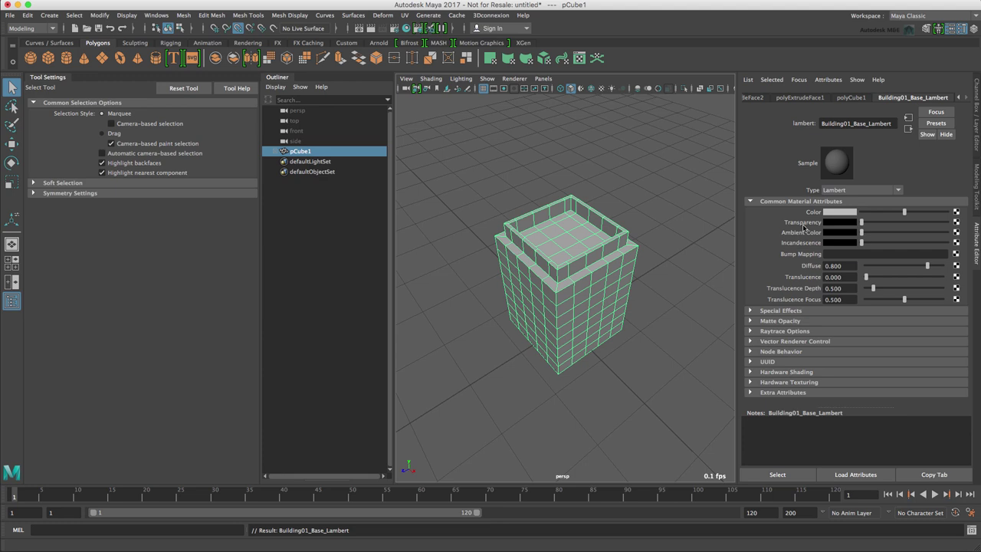
Set the material colour to a dark ochre tan (H 34.759, S 0.945, V 0.5)
{"action": "left_click", "coordinate": [852, 214]}
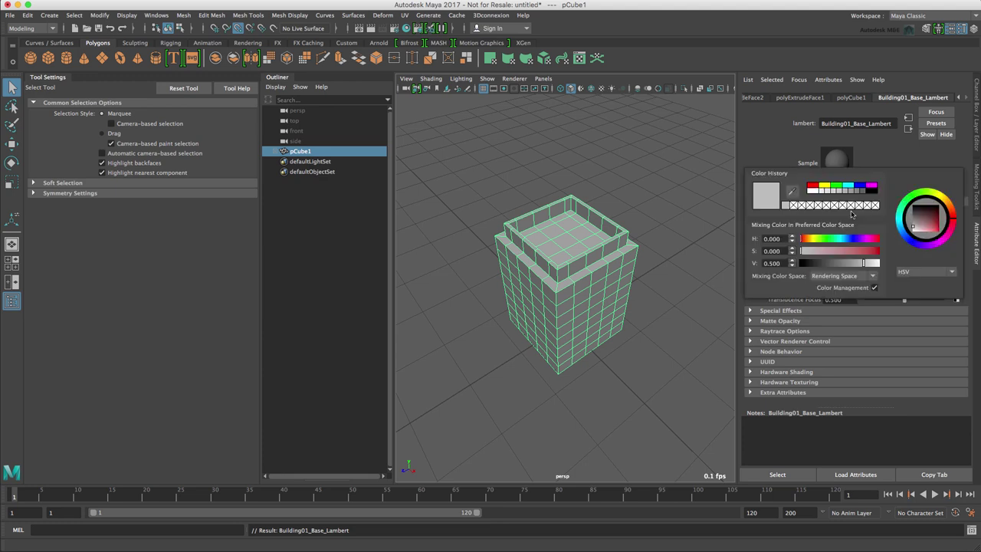
{"action": "left_click", "coordinate": [813, 241]}
{"action": "left_click_drag", "start_coordinate": [834, 256], "coordinate": [874, 257]}
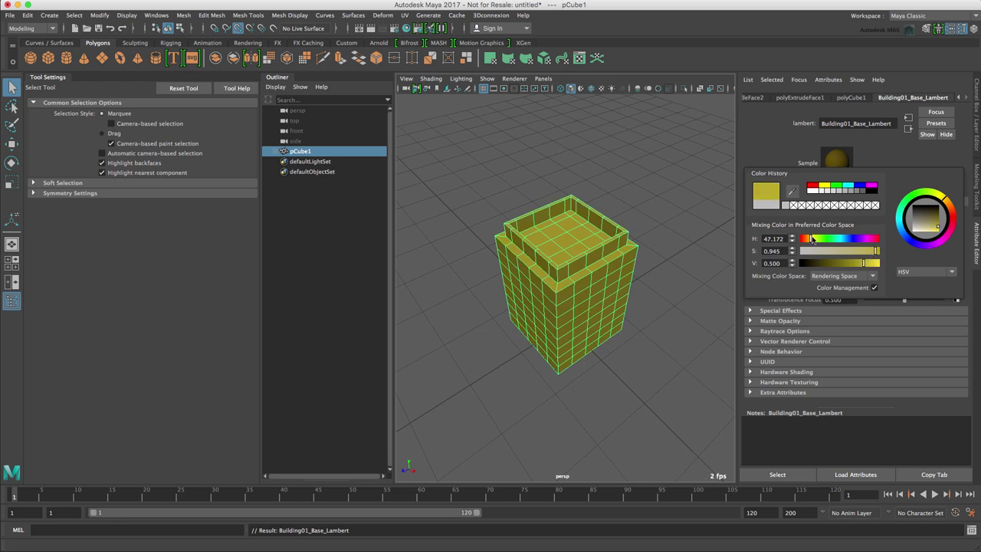
{"action": "left_click", "coordinate": [811, 240]}
{"action": "left_click_drag", "start_coordinate": [811, 240], "coordinate": [809, 240]}
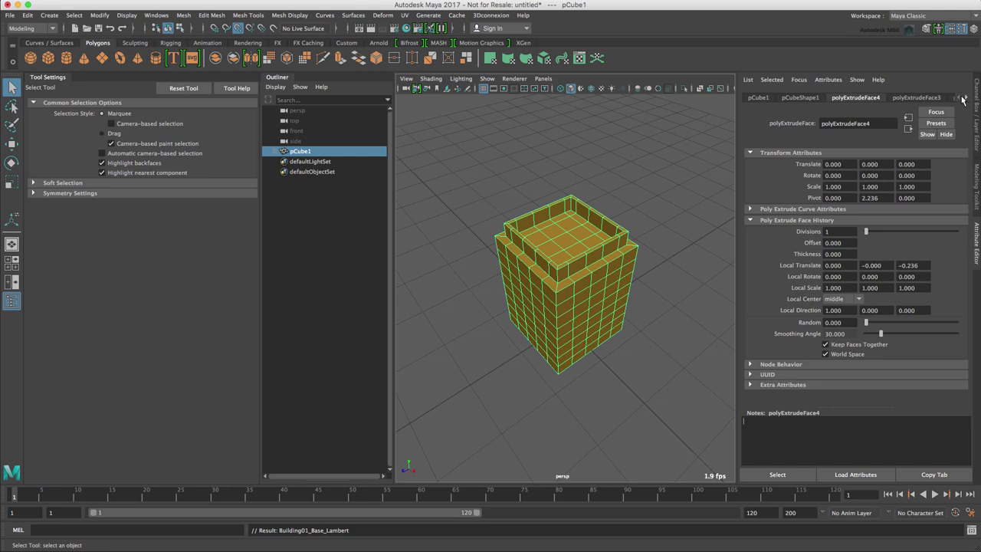
Toggle the side panels until the Channel Box shows the building's channels and inputs
{"action": "left_click", "coordinate": [975, 112]}
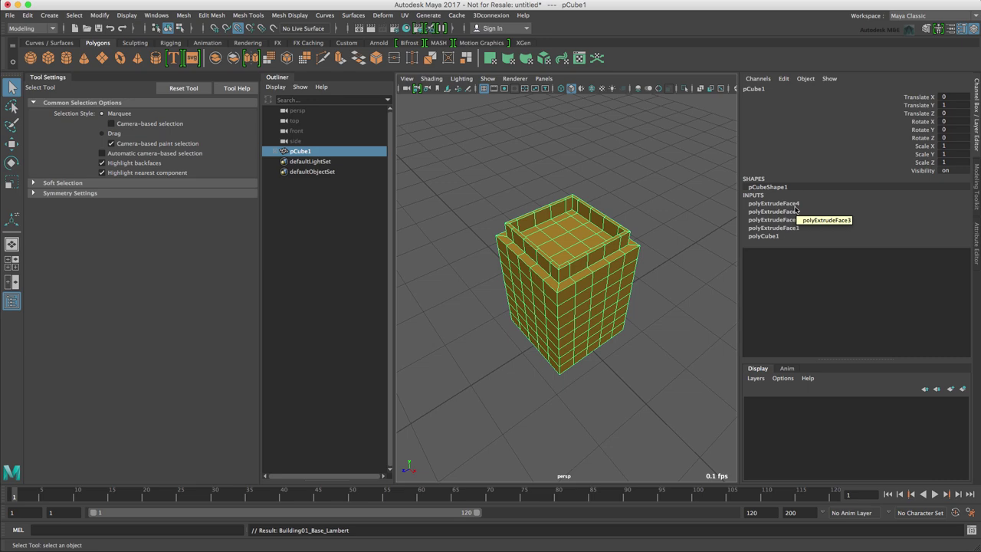
{"action": "left_click", "coordinate": [962, 29]}
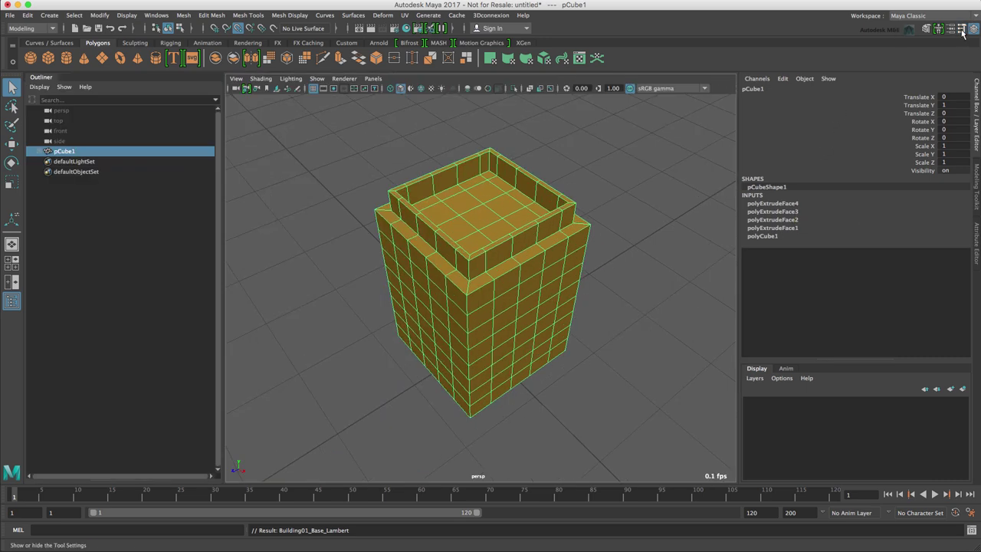
{"action": "left_click", "coordinate": [962, 29]}
{"action": "left_click", "coordinate": [962, 29]}
{"action": "left_click", "coordinate": [962, 29]}
{"action": "left_click", "coordinate": [951, 29]}
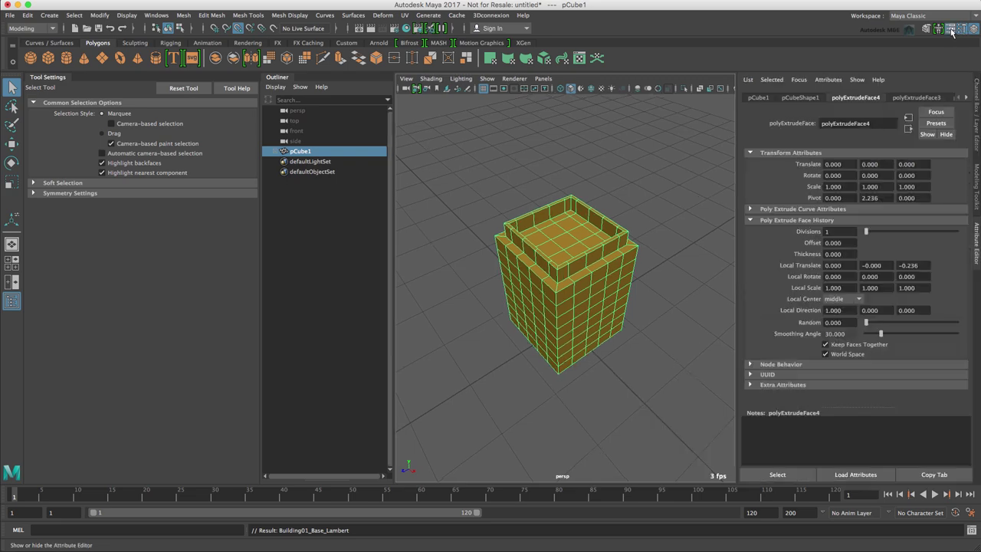
{"action": "left_click", "coordinate": [951, 30]}
{"action": "left_click", "coordinate": [951, 29]}
{"action": "left_click", "coordinate": [951, 30]}
{"action": "left_click", "coordinate": [927, 30]}
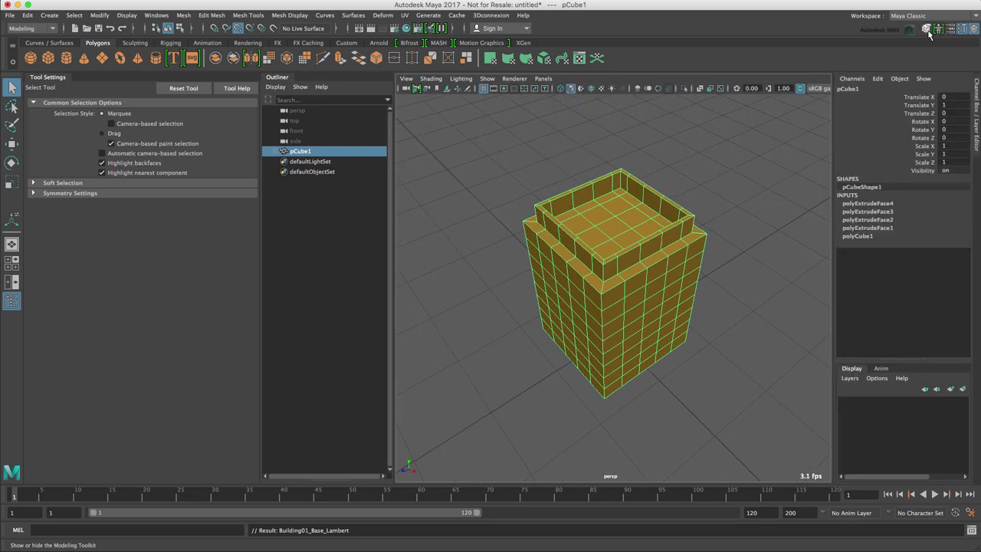
{"action": "left_click", "coordinate": [928, 30]}
{"action": "left_click", "coordinate": [975, 28]}
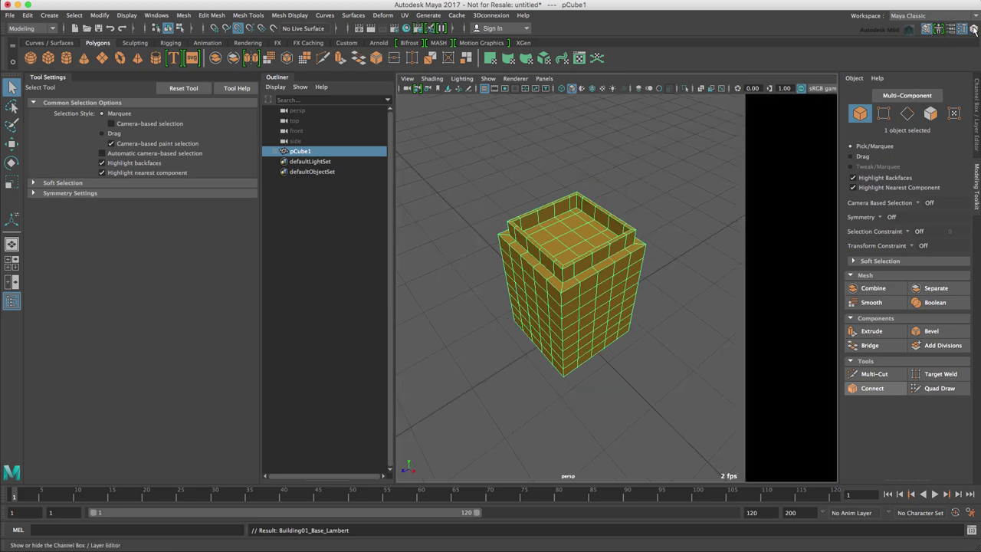
{"action": "left_click", "coordinate": [974, 28]}
{"action": "left_click", "coordinate": [975, 28]}
{"action": "left_click", "coordinate": [974, 29]}
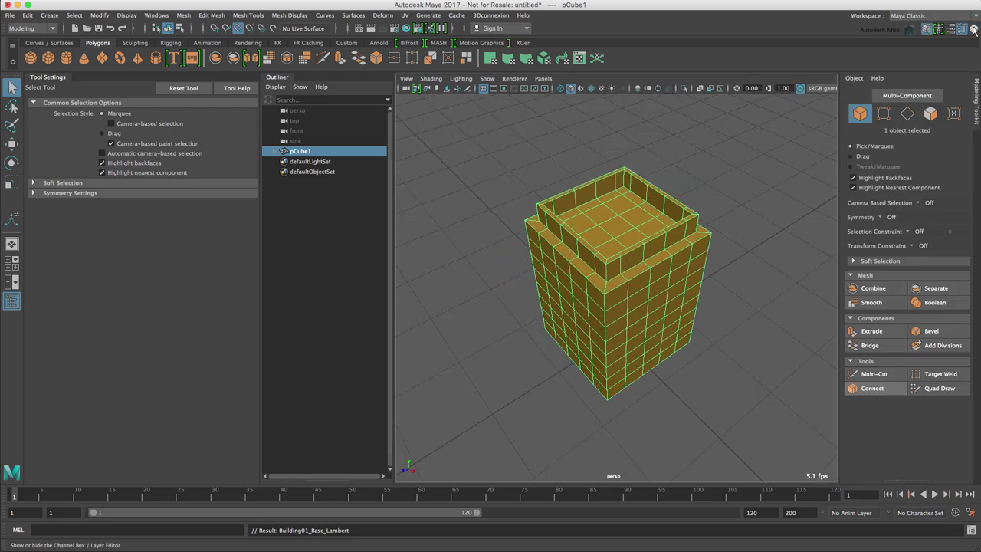
{"action": "left_click", "coordinate": [974, 29]}
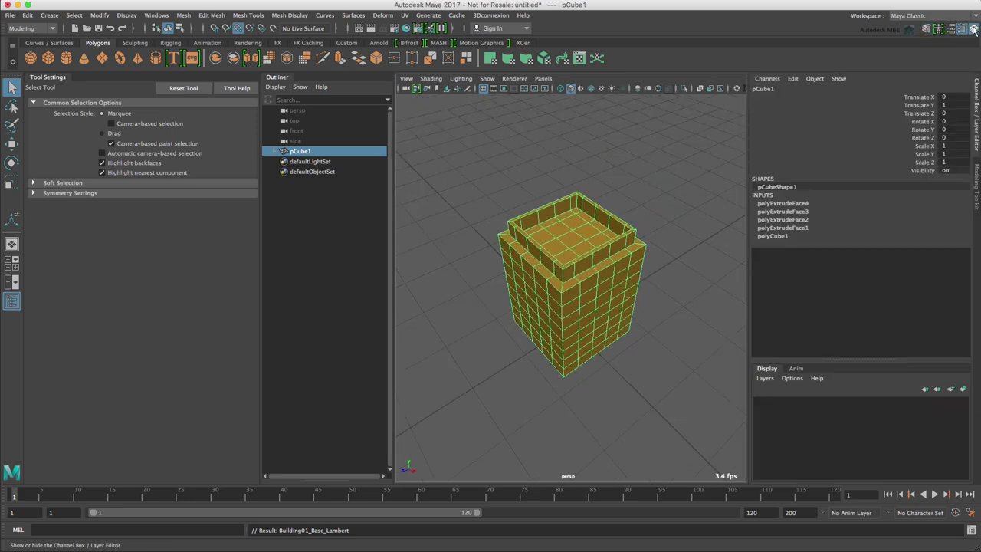
Expand polyExtrudeFace2, test other Local Translate Z depths, and restore it to 0.236
{"action": "left_click", "coordinate": [780, 220]}
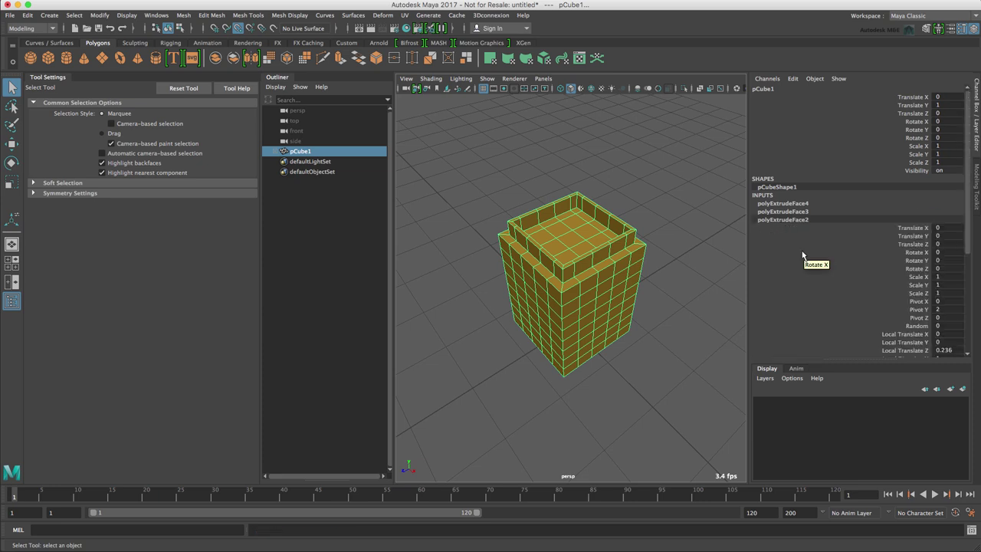
{"action": "scroll", "coordinate": [802, 256], "scroll_direction": "down", "scroll_amount": 5}
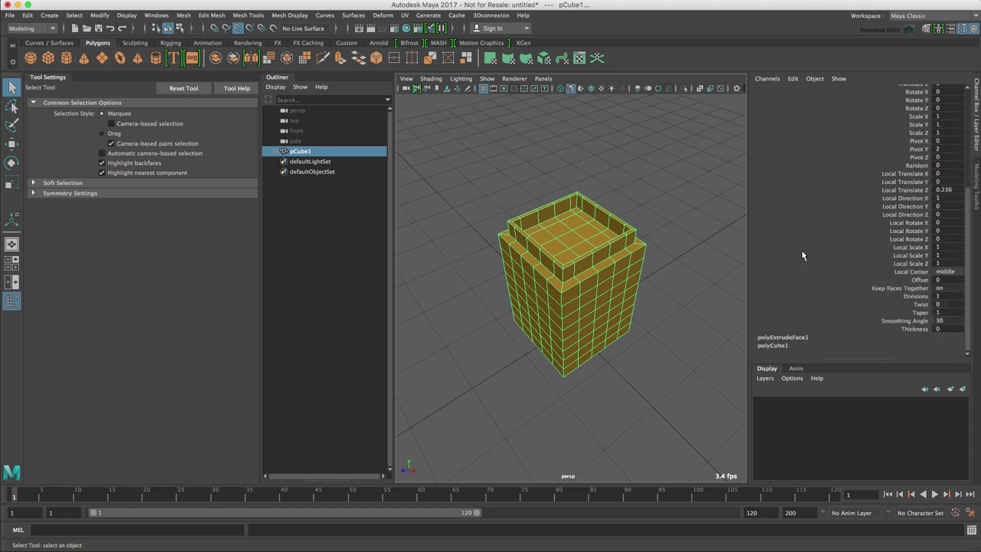
{"action": "scroll", "coordinate": [802, 256], "scroll_direction": "up", "scroll_amount": 1}
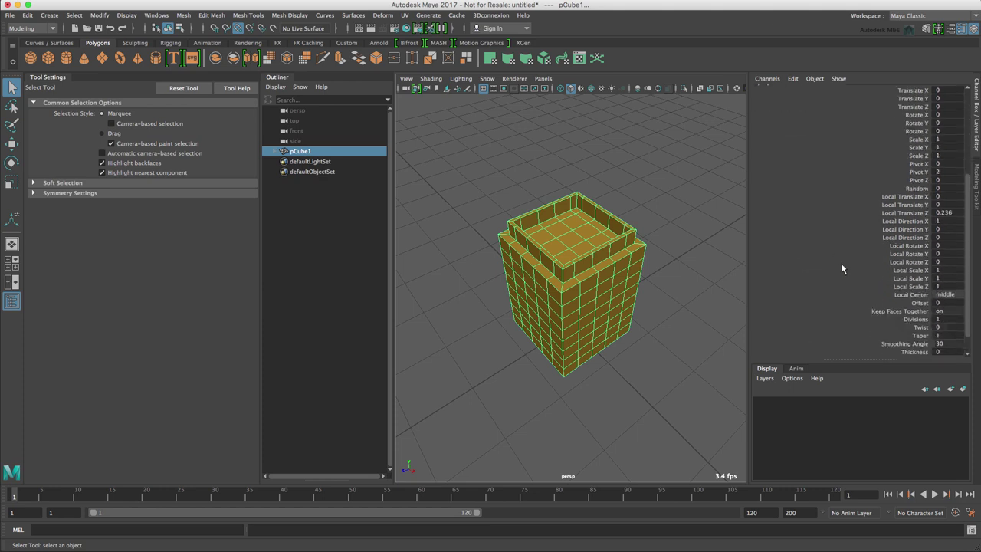
{"action": "scroll", "coordinate": [867, 293], "scroll_direction": "down", "scroll_amount": 1}
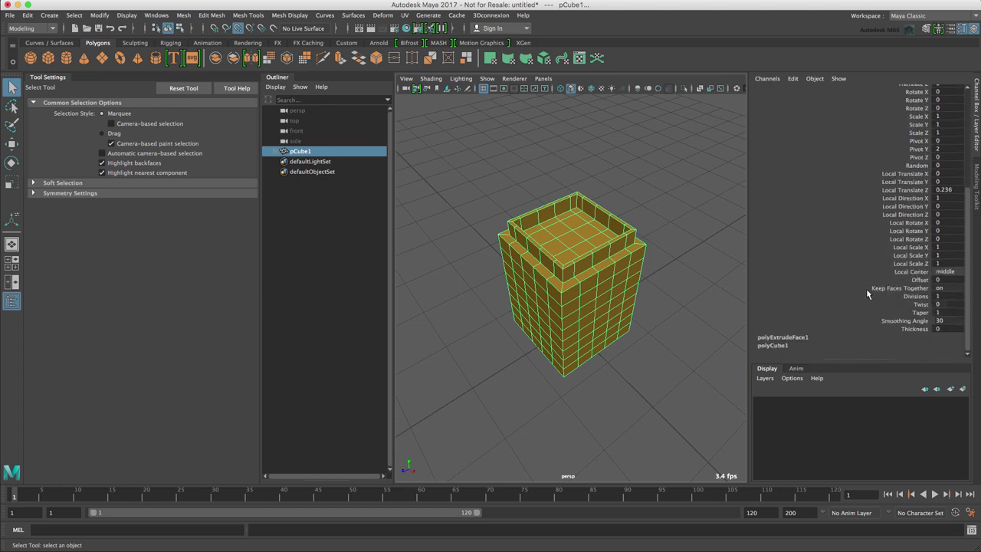
{"action": "left_click", "coordinate": [921, 190]}
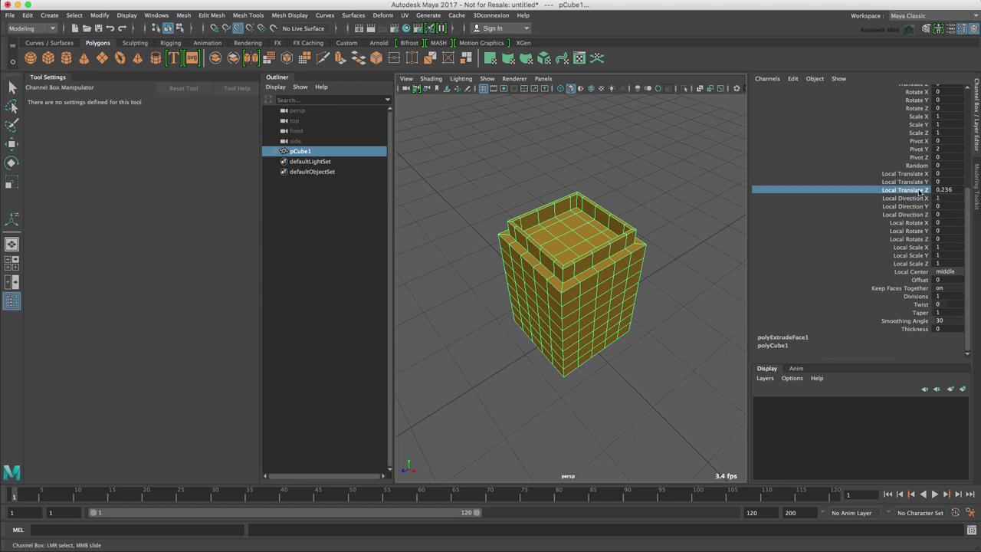
{"action": "mouse_move", "coordinate": [683, 194]}
{"action": "middle_mouse_down"}
{"action": "mouse_move", "coordinate": [674, 194]}
{"action": "mouse_move", "coordinate": [687, 197]}
{"action": "middle_mouse_up"}
{"action": "key", "text": "grave"}
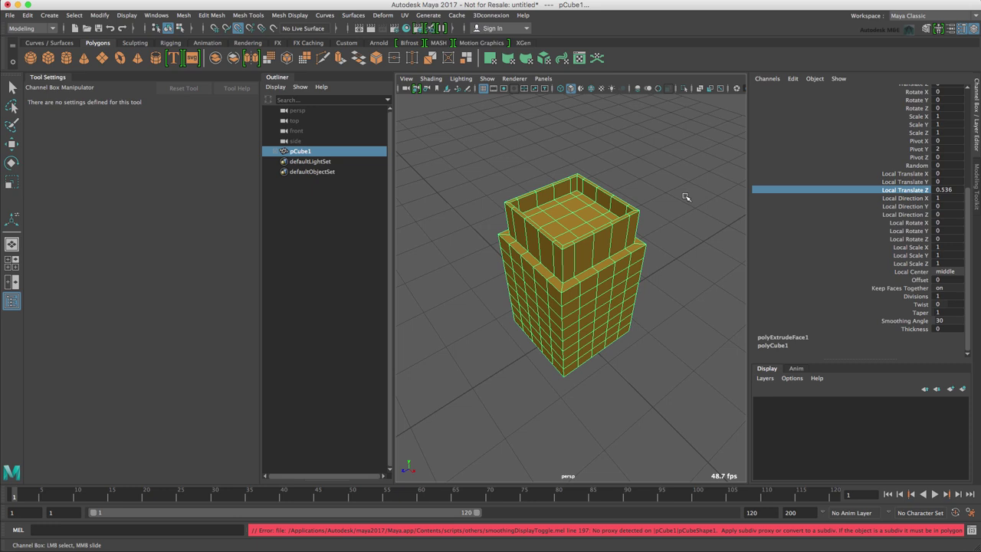
{"action": "key", "text": "ctrl+z"}
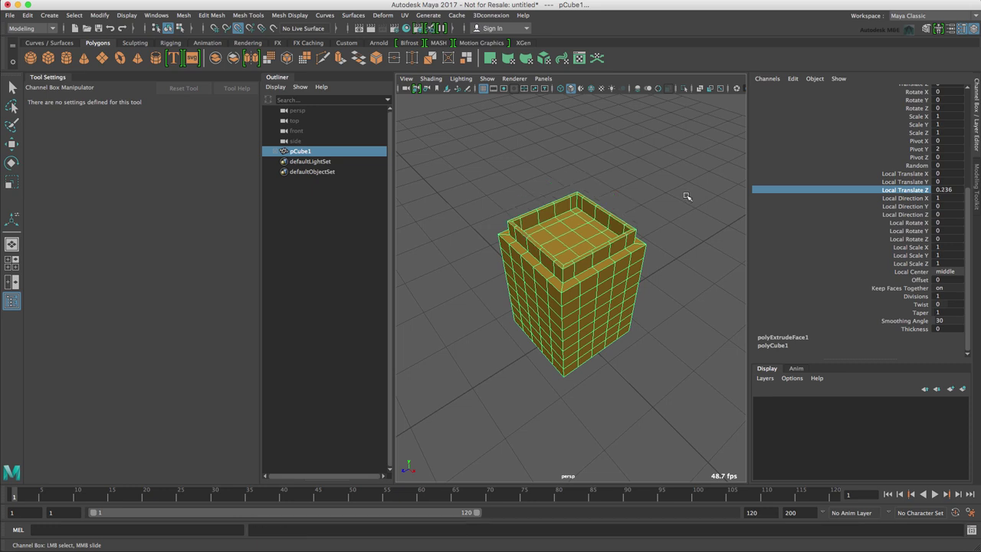
Delete pCube1's construction history with Edit > Delete by Type > History
{"action": "left_click", "coordinate": [951, 29]}
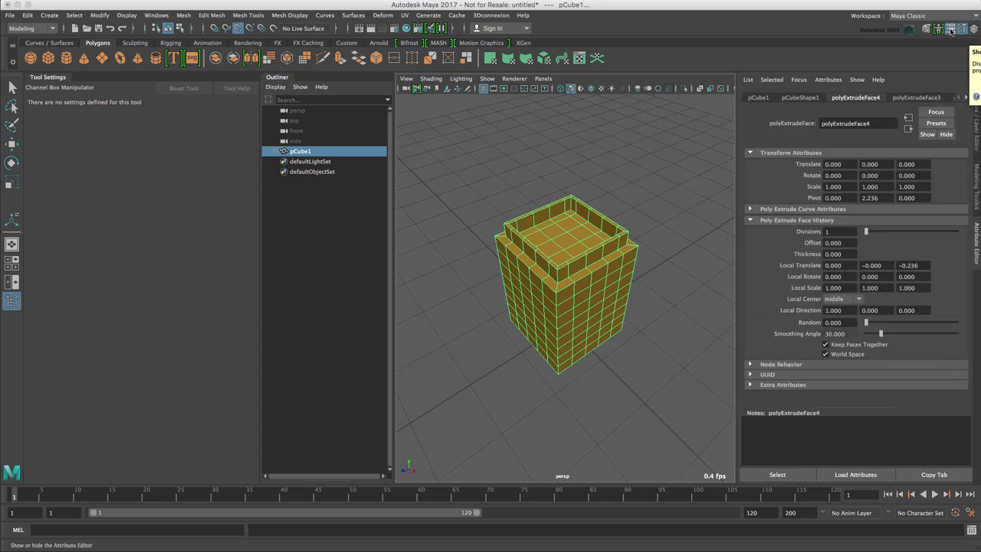
{"action": "left_click", "coordinate": [30, 16]}
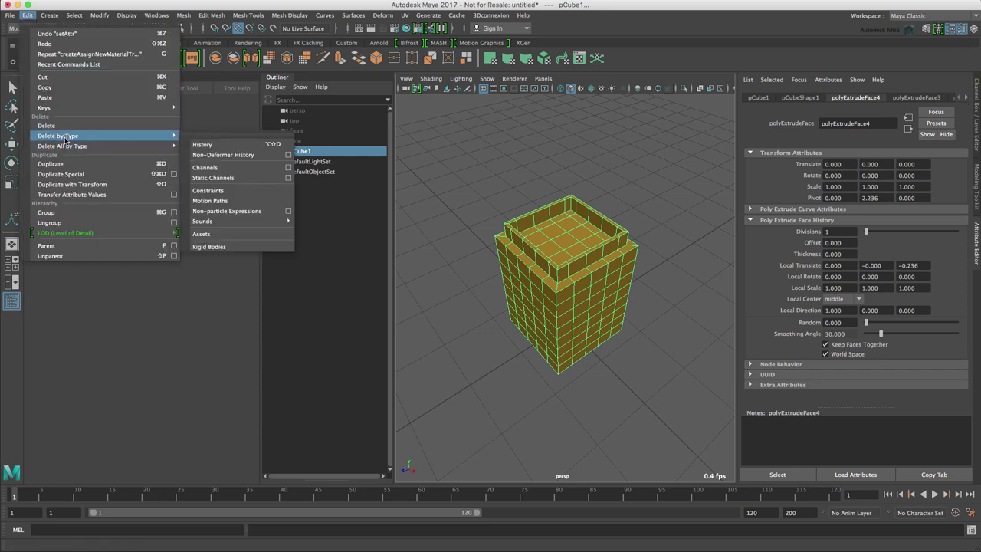
{"action": "mouse_move", "coordinate": [161, 136]}
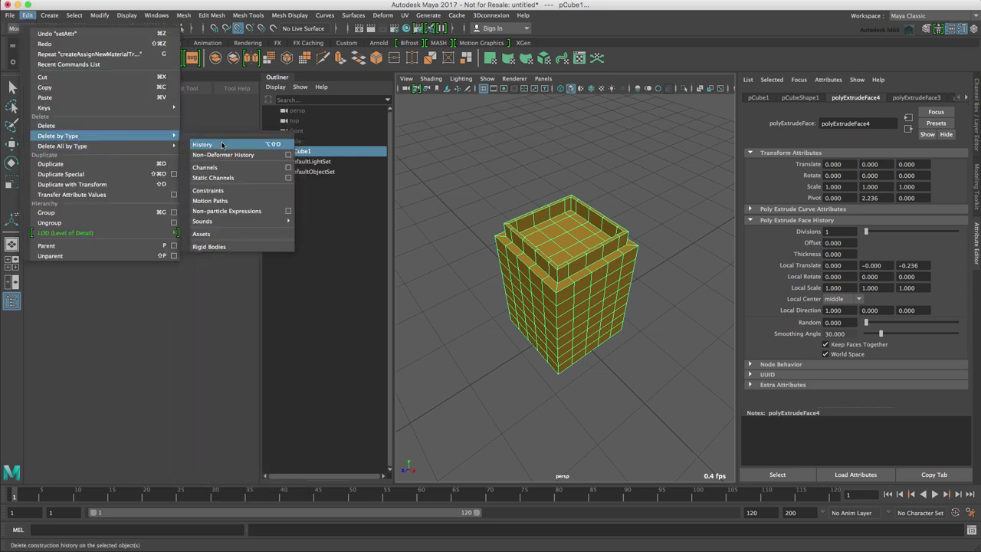
{"action": "left_click", "coordinate": [222, 144]}
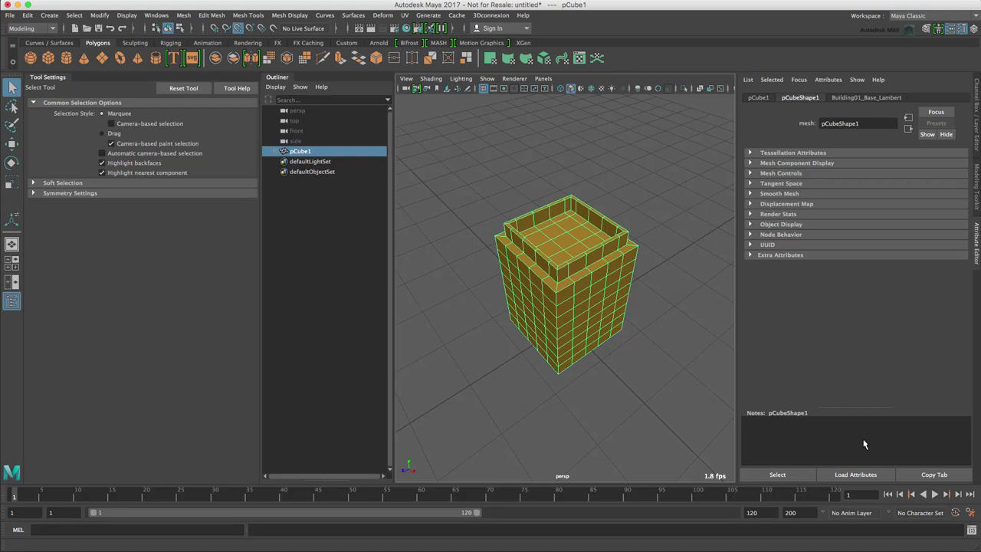
Set Modeling Toolkit symmetry to Object X, after trying Object Z, and enable Multi-Component editing
{"action": "left_click", "coordinate": [926, 29]}
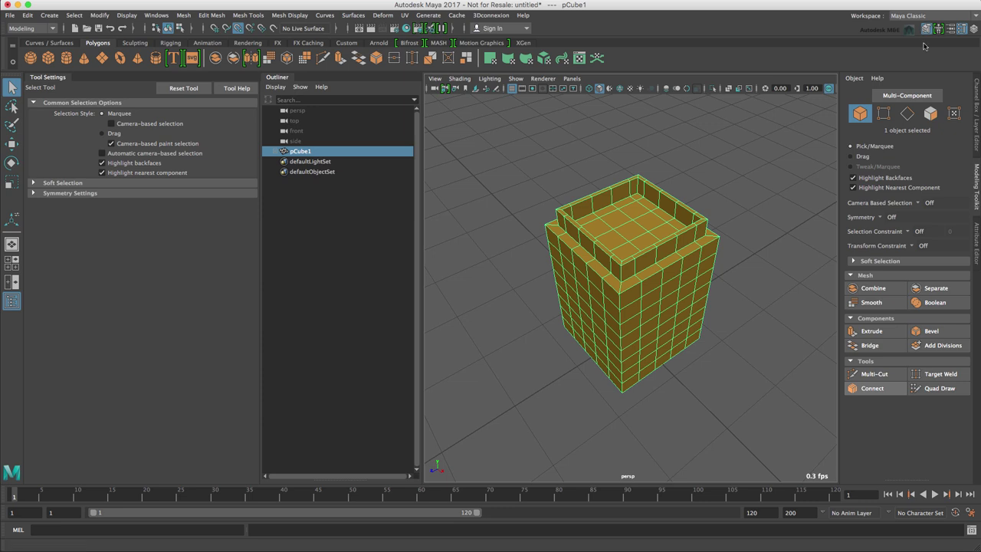
{"action": "left_click", "coordinate": [882, 217]}
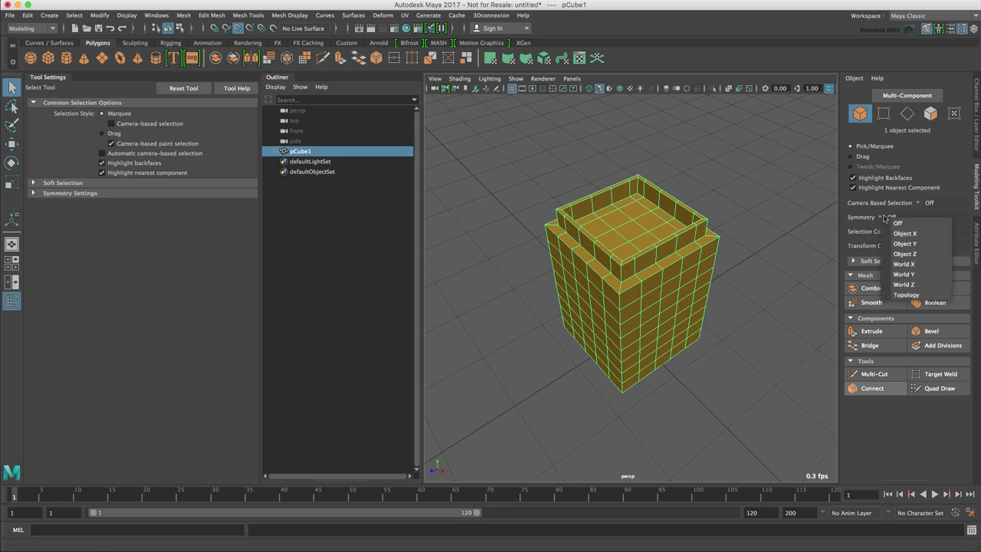
{"action": "left_click", "coordinate": [908, 253]}
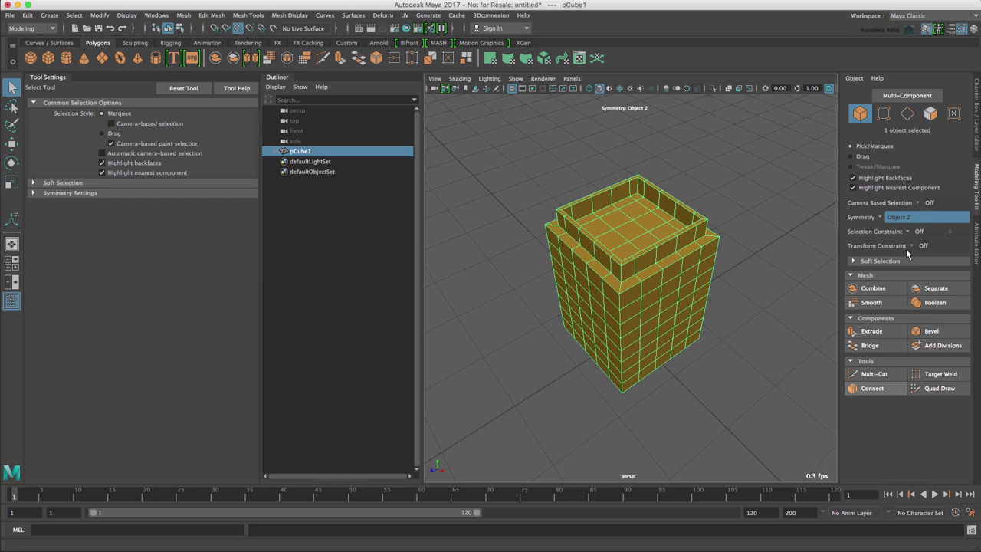
{"action": "left_click_drag", "start_coordinate": [513, 331], "coordinate": [604, 332], "text": "alt"}
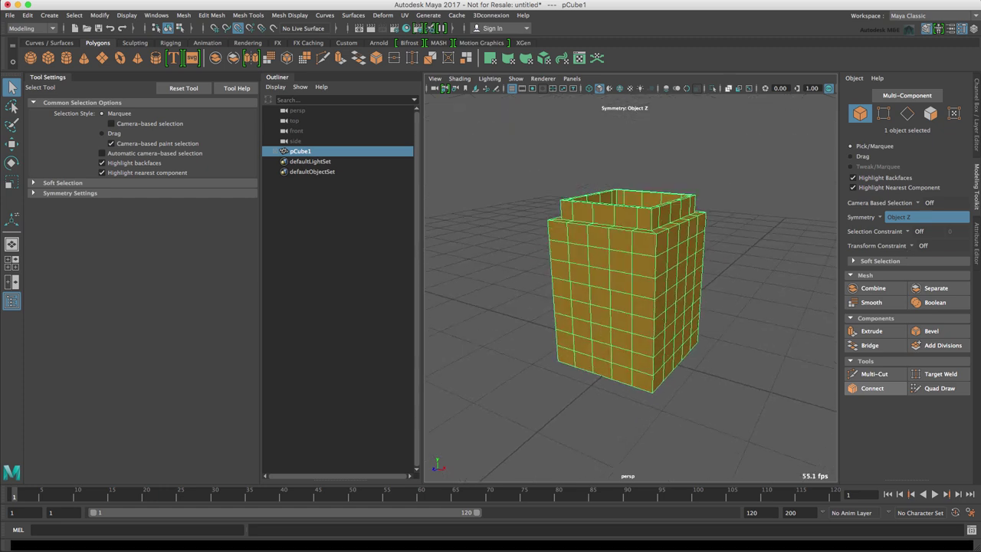
{"action": "left_click", "coordinate": [880, 218]}
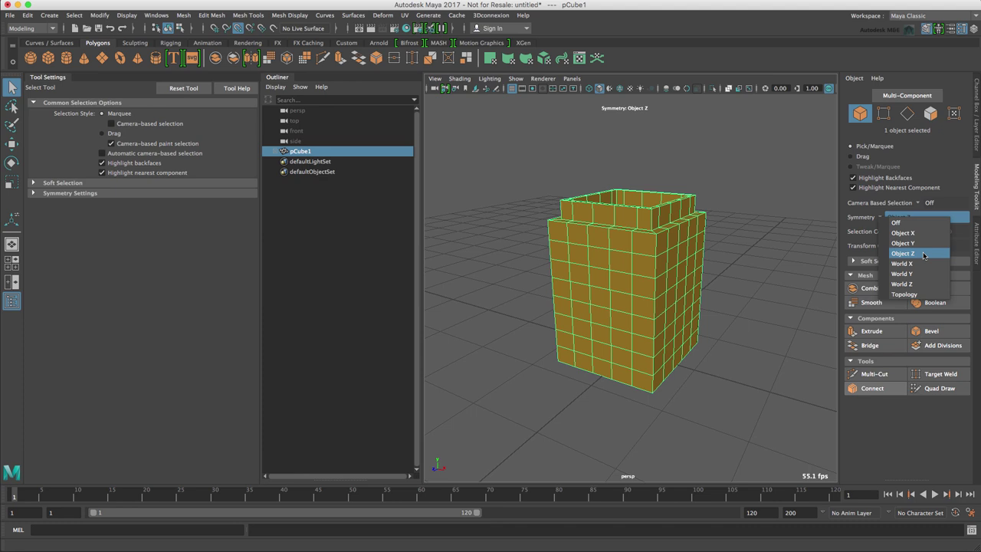
{"action": "left_click", "coordinate": [903, 232]}
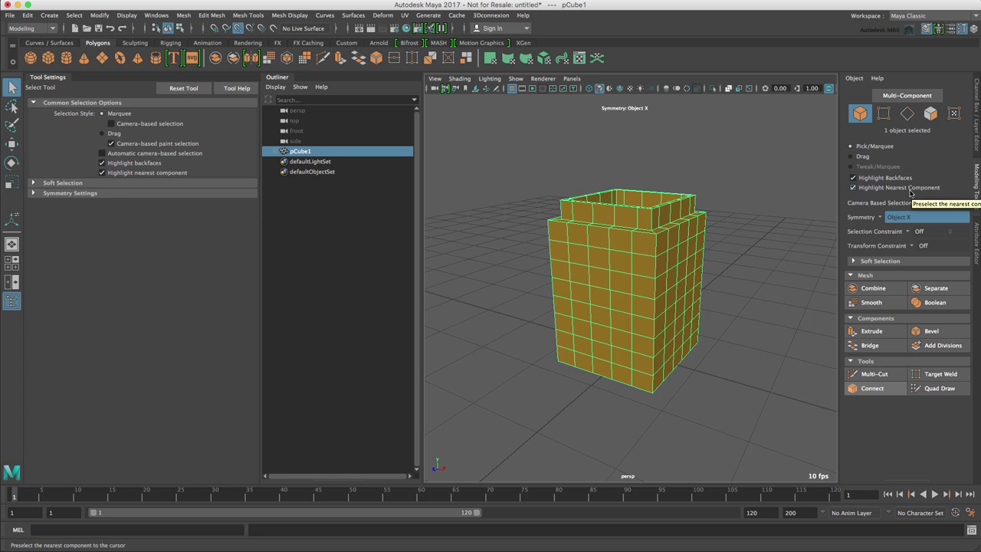
{"action": "left_click", "coordinate": [916, 101]}
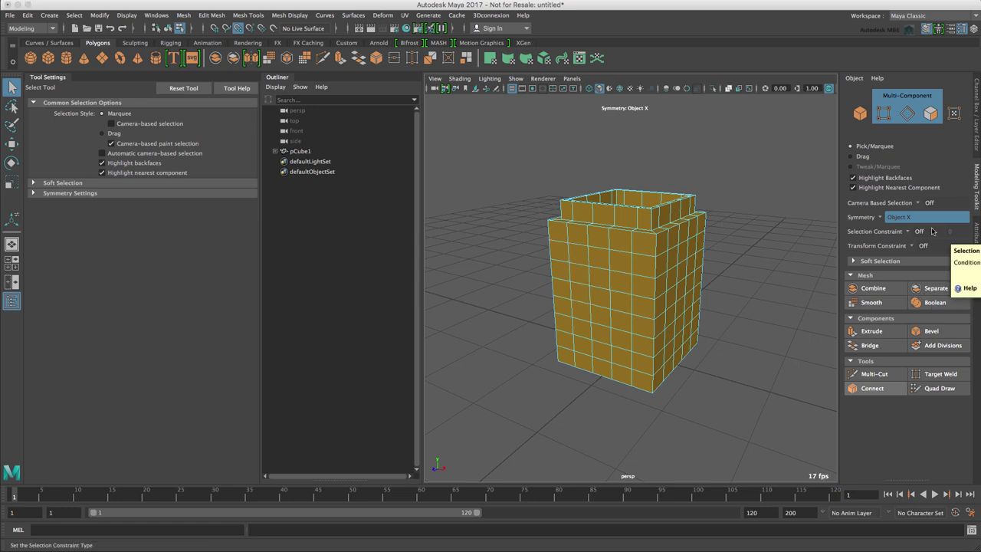
In face mode, select symmetric window face pairs up the first columns of the block
{"action": "left_click", "coordinate": [930, 112]}
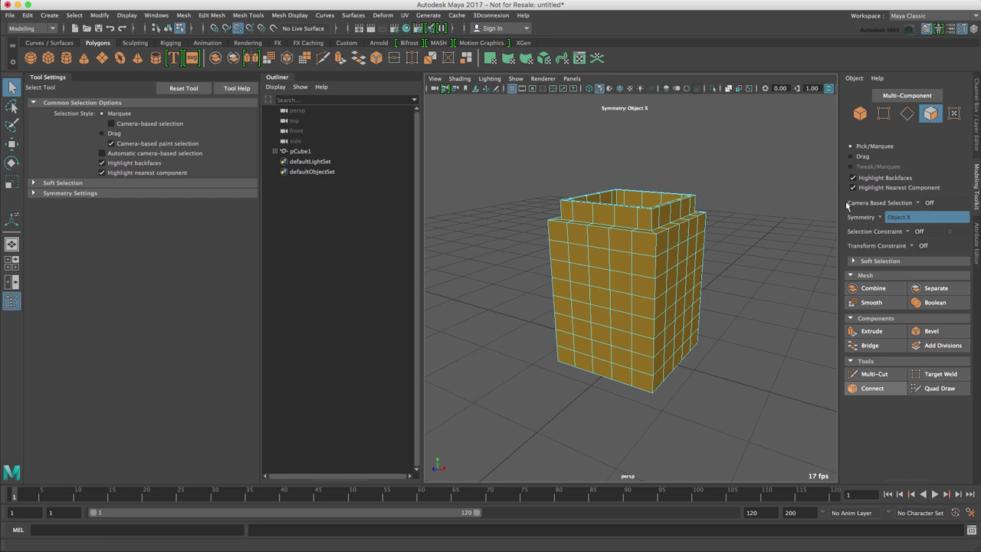
{"action": "left_click", "coordinate": [619, 262]}
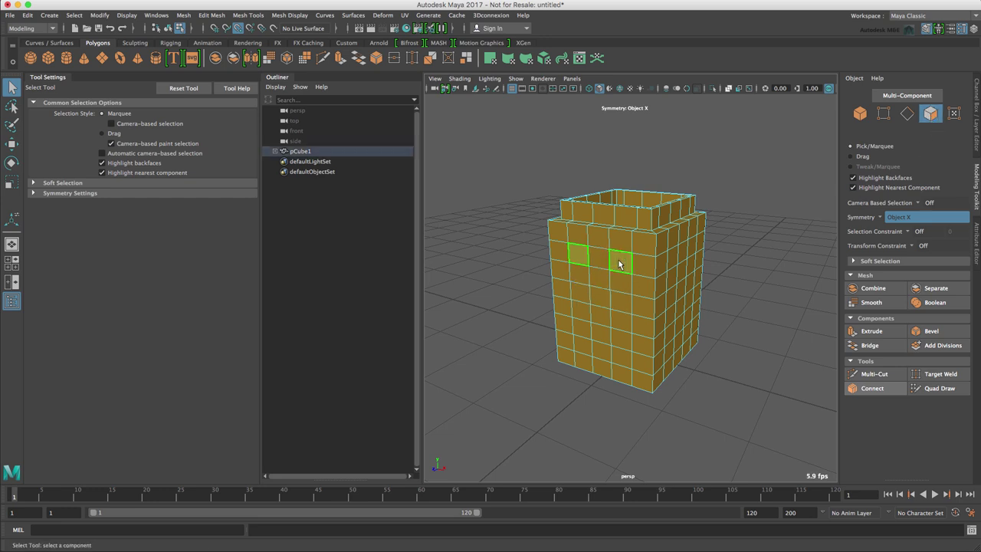
{"action": "left_click", "coordinate": [622, 337], "text": "shift"}
{"action": "left_click", "coordinate": [670, 334], "text": "shift"}
{"action": "left_click", "coordinate": [670, 299], "text": "shift"}
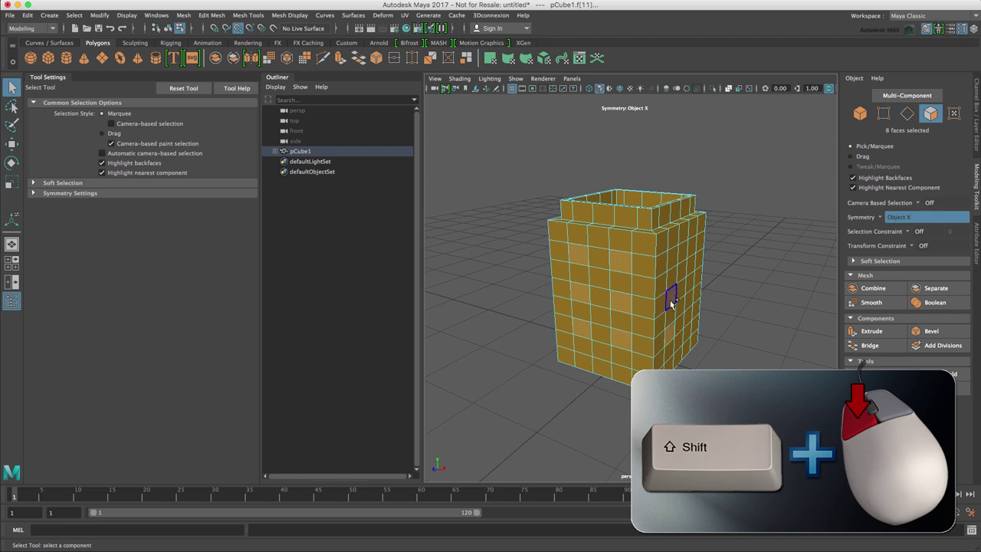
{"action": "left_click", "coordinate": [672, 260], "text": "shift"}
Orbit around and add further window face pairs down the remaining columns
{"action": "left_click_drag", "start_coordinate": [671, 261], "coordinate": [682, 288], "text": "alt"}
{"action": "left_click", "coordinate": [676, 315], "text": "shift"}
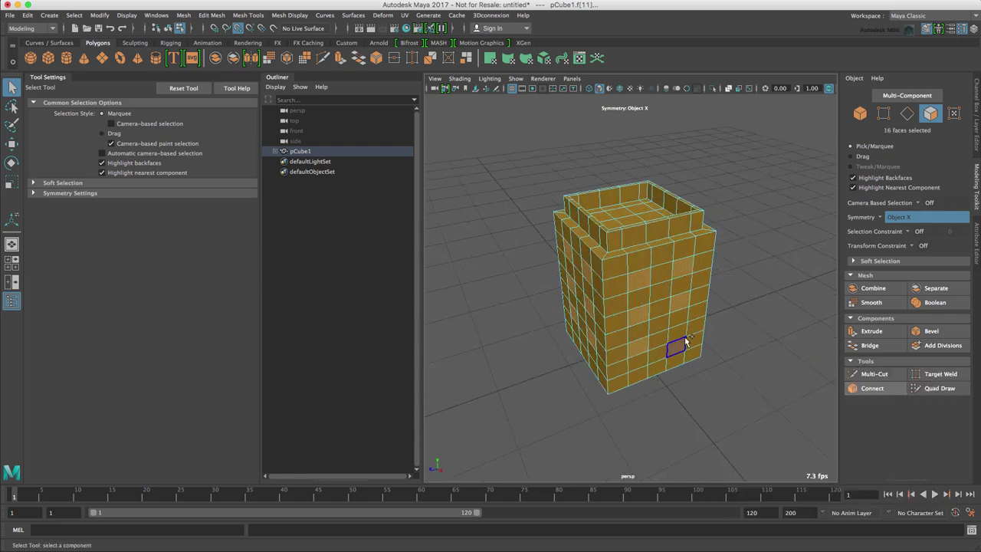
{"action": "left_click", "coordinate": [667, 344], "text": "shift"}
{"action": "left_click_drag", "start_coordinate": [667, 344], "coordinate": [664, 286], "text": "alt"}
{"action": "left_click", "coordinate": [664, 285], "text": "shift"}
{"action": "left_click", "coordinate": [657, 313], "text": "shift"}
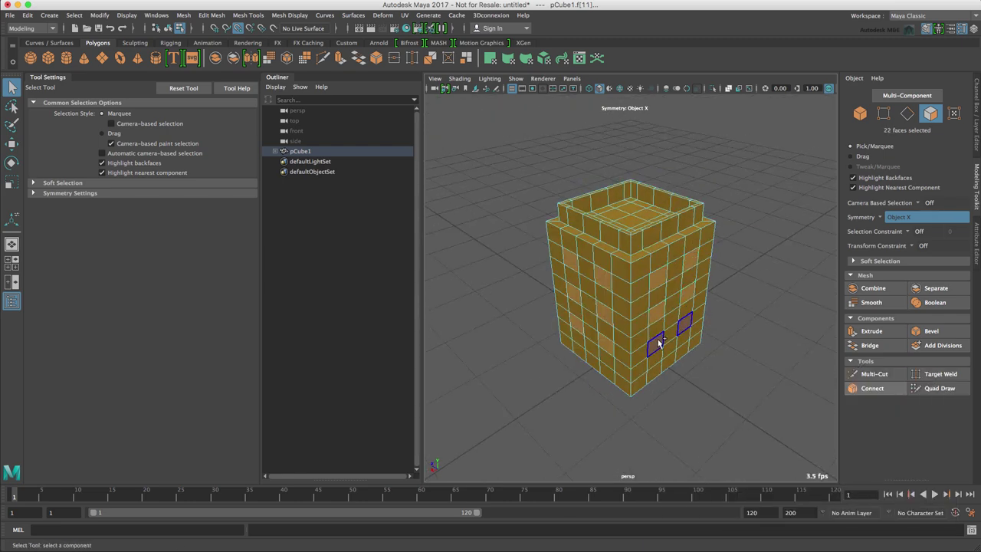
{"action": "left_click", "coordinate": [657, 343], "text": "shift"}
{"action": "left_click", "coordinate": [655, 284], "text": "shift"}
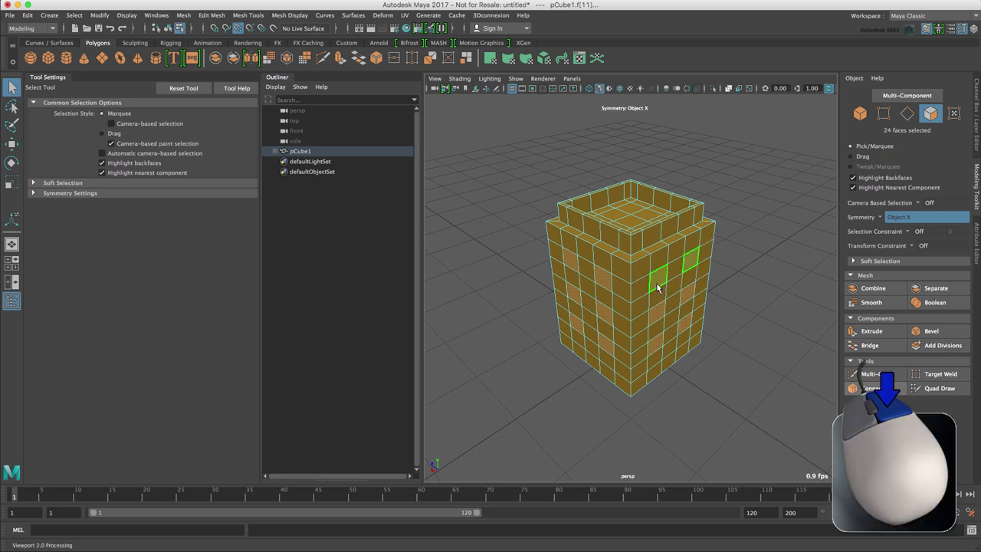
Assign a new Phong material, phong1, to the 24 selected window faces
{"action": "right_click", "coordinate": [657, 286]}
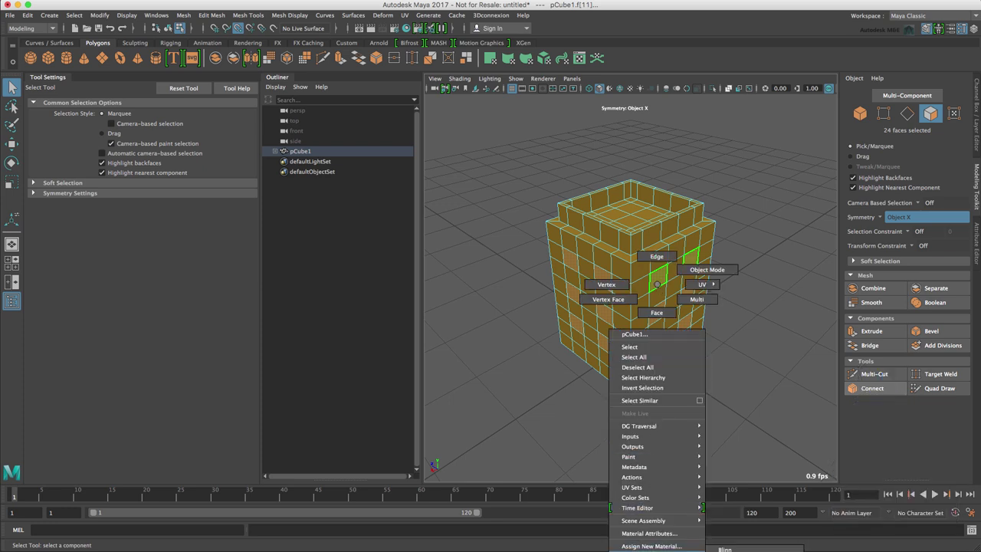
{"action": "left_click", "coordinate": [651, 546]}
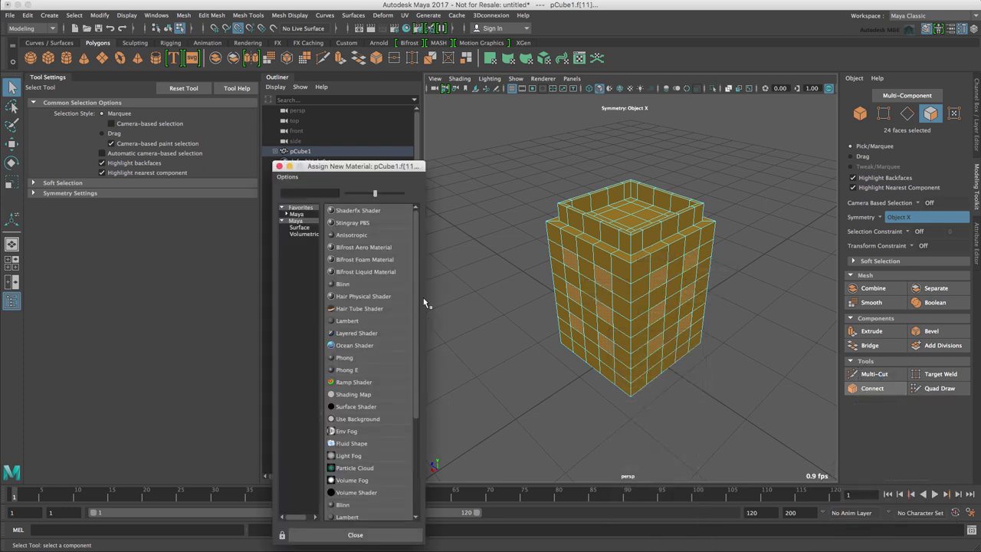
{"action": "left_click", "coordinate": [288, 214]}
{"action": "left_click", "coordinate": [304, 220]}
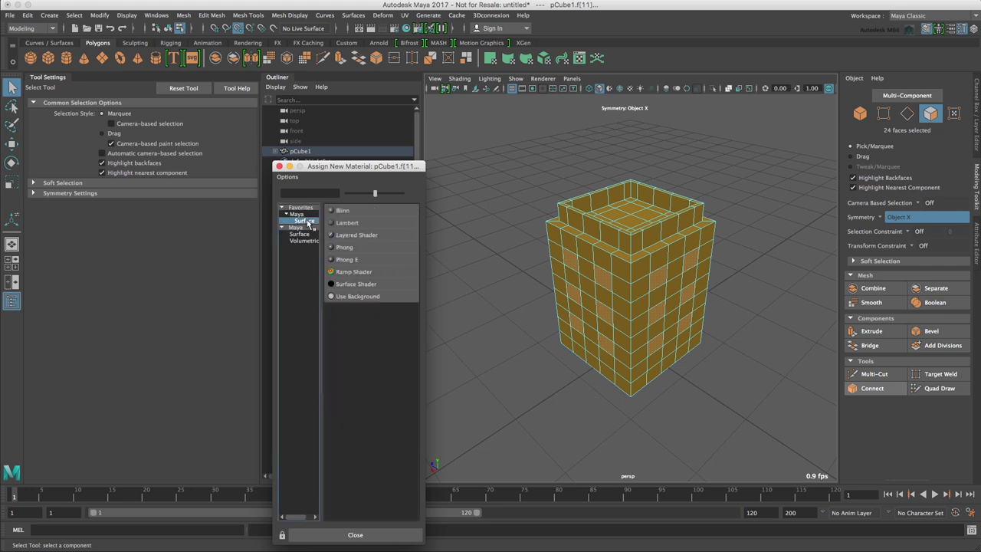
{"action": "left_click", "coordinate": [359, 248]}
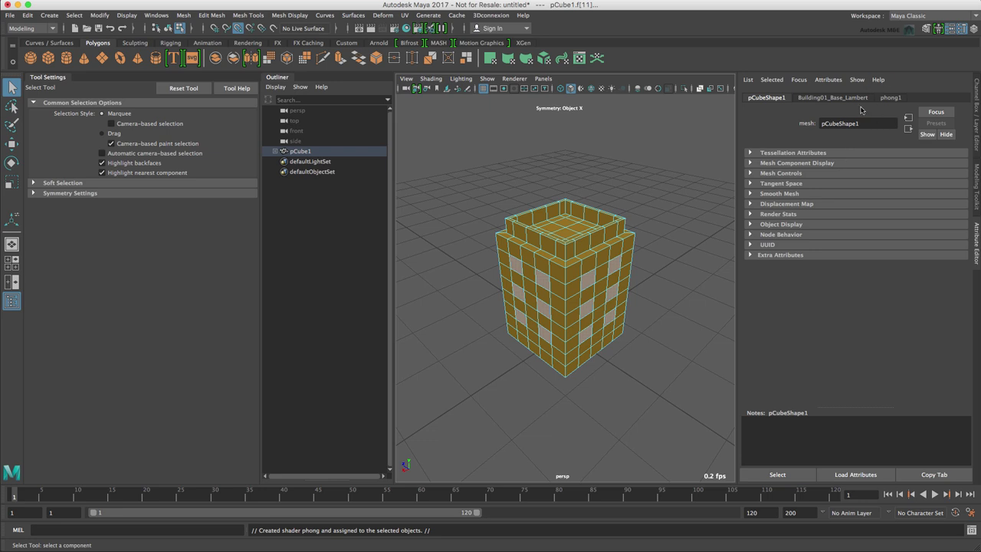
{"action": "left_click", "coordinate": [275, 87]}
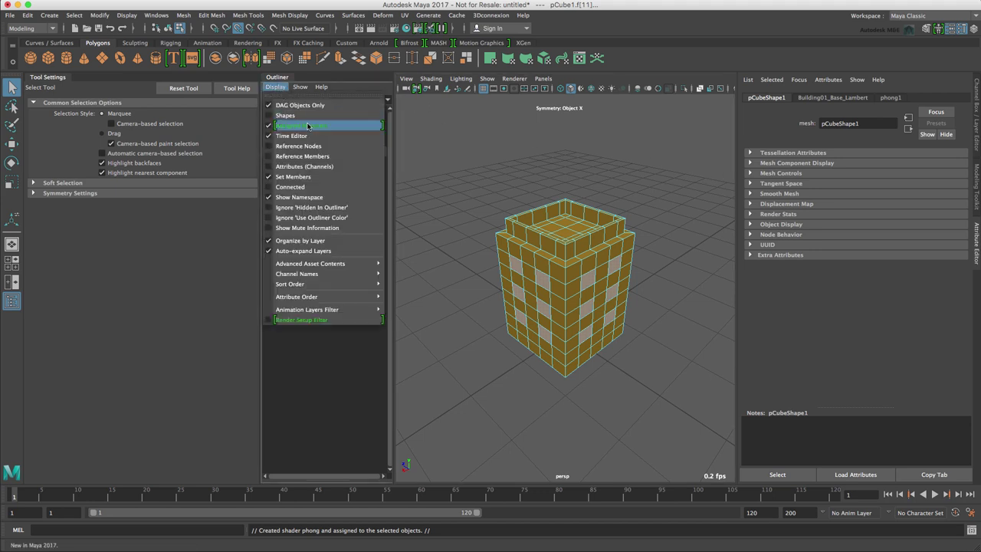
Show assigned materials in the Outliner and expand pCube1's Materials list
{"action": "left_click", "coordinate": [343, 88]}
{"action": "left_click", "coordinate": [275, 151]}
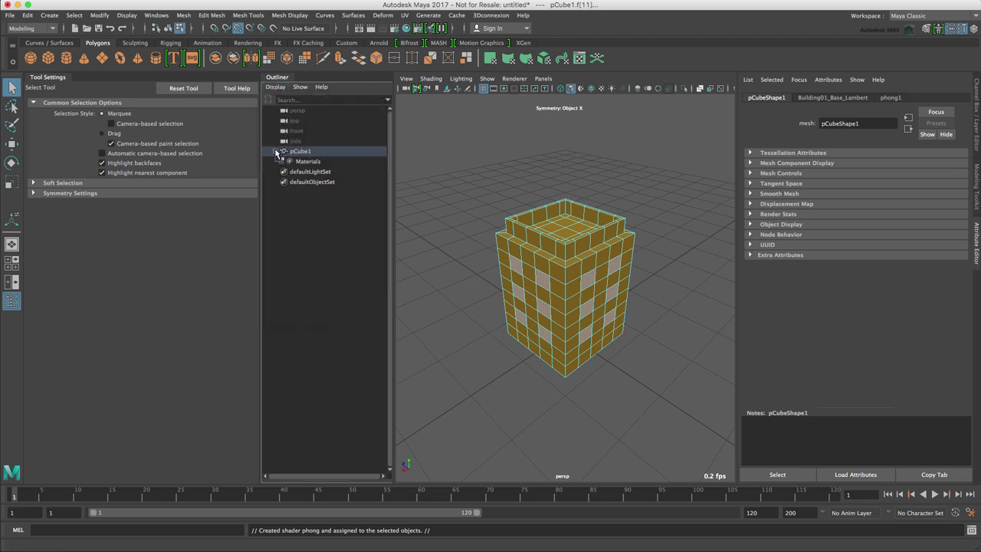
{"action": "left_click", "coordinate": [281, 161]}
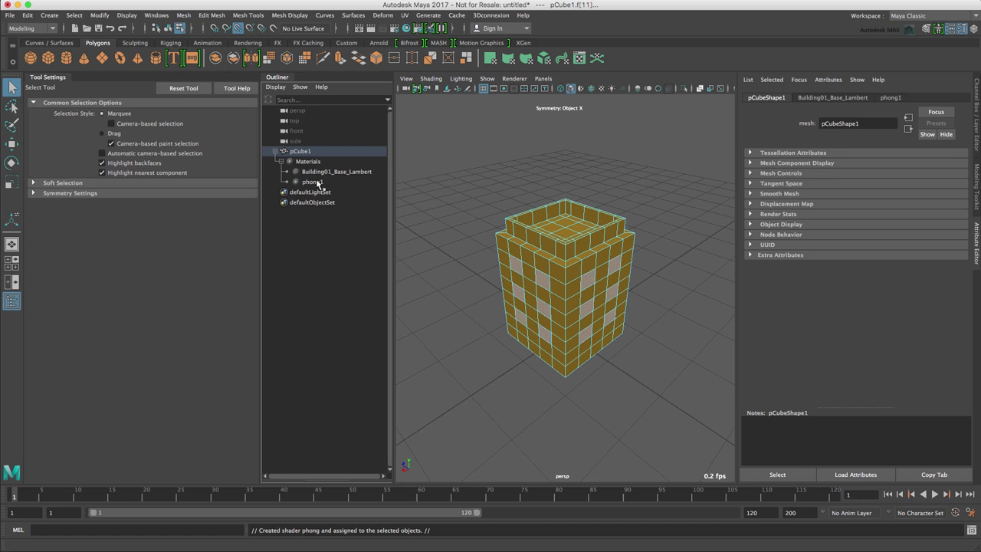
Rename the phong1 material to SmallBuilding_Windows_phong
{"action": "double_click", "coordinate": [314, 183]}
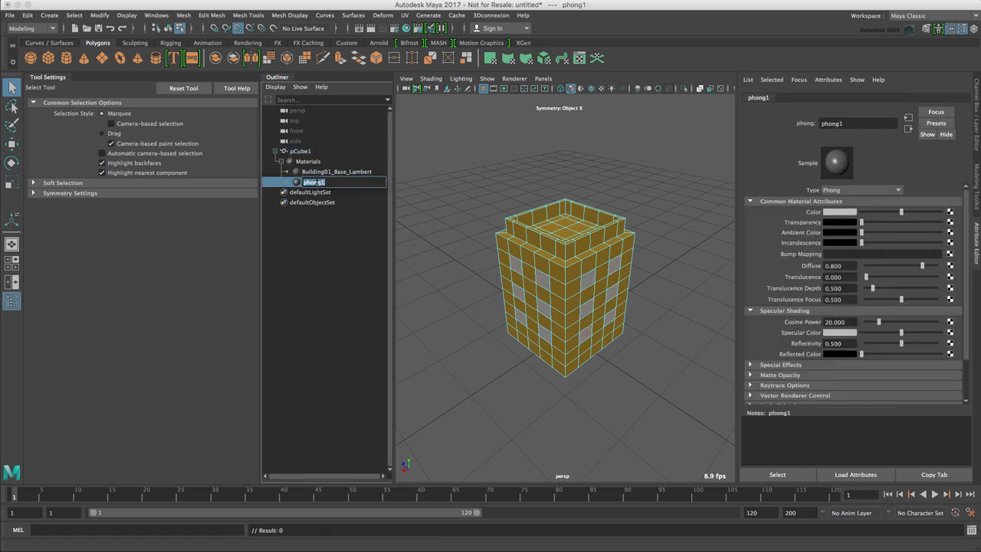
{"action": "type", "text": "SmallBui"}
{"action": "key", "text": "BackSpace"}
{"action": "key", "text": "BackSpace"}
{"action": "type", "text": "uilding_windows_phong"}
{"action": "key", "text": "Return"}
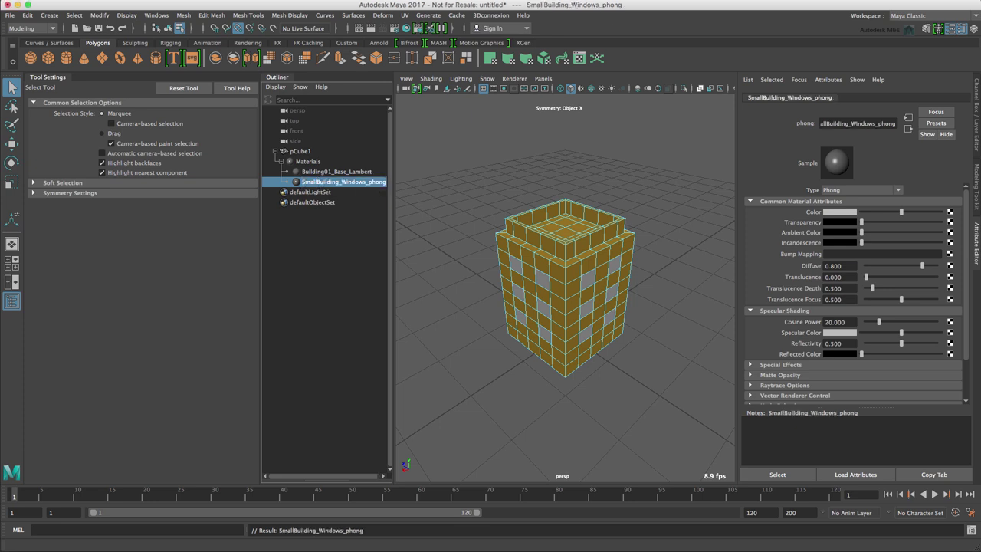
Colour the window Phong muted blue (H 206.069, S 0.752, V 0.5), then select Building01_Base_Lambert
{"action": "left_click", "coordinate": [837, 214]}
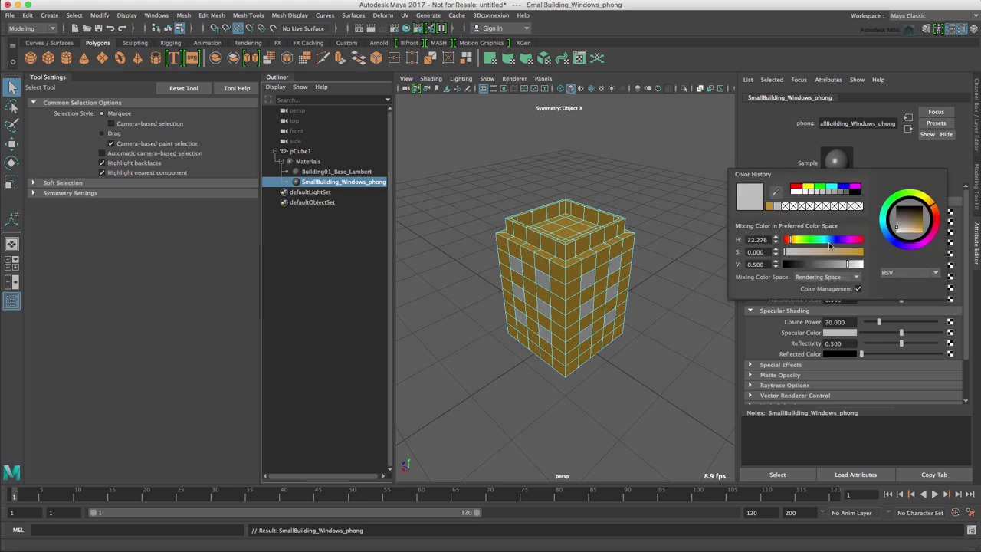
{"action": "left_click", "coordinate": [833, 240]}
{"action": "left_click_drag", "start_coordinate": [832, 240], "coordinate": [844, 254]}
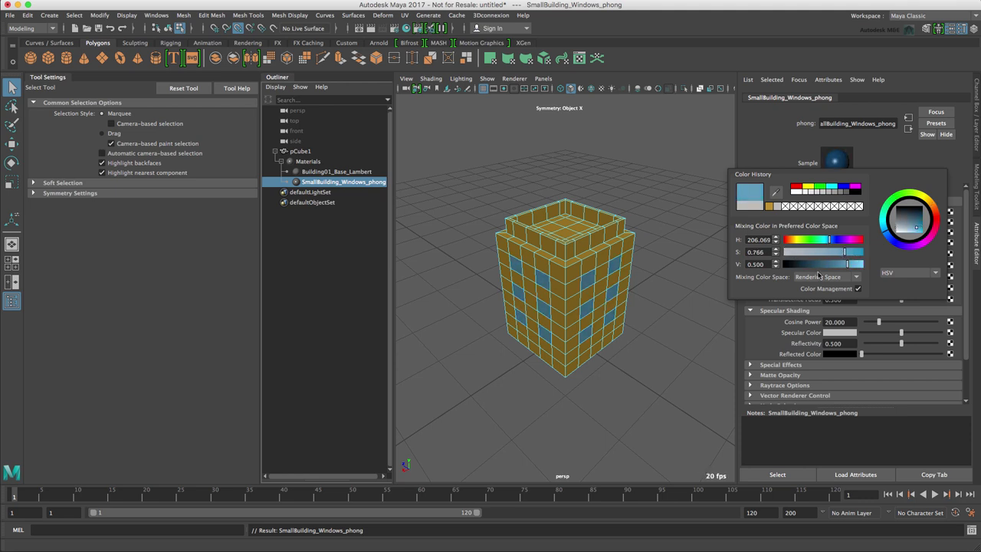
{"action": "left_click", "coordinate": [659, 351]}
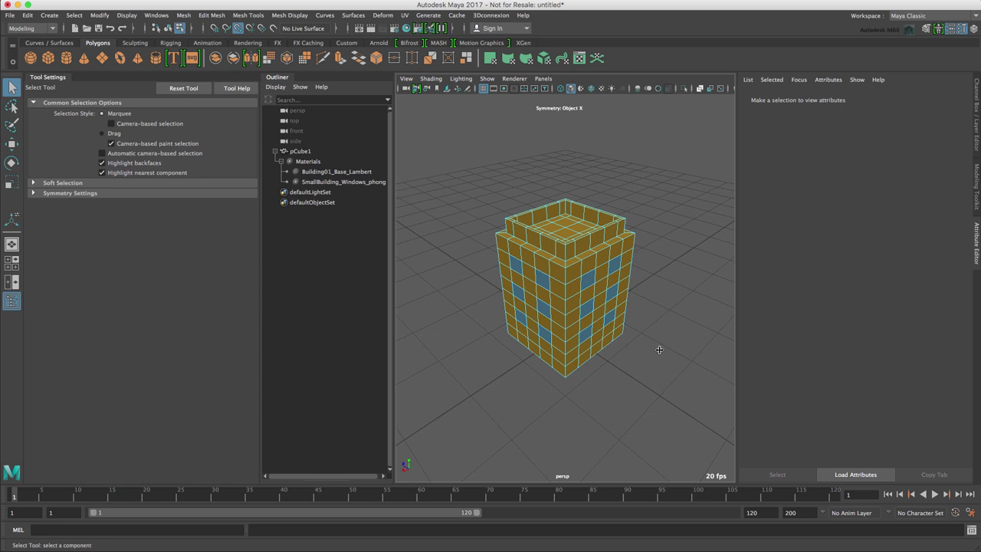
{"action": "left_click", "coordinate": [343, 182]}
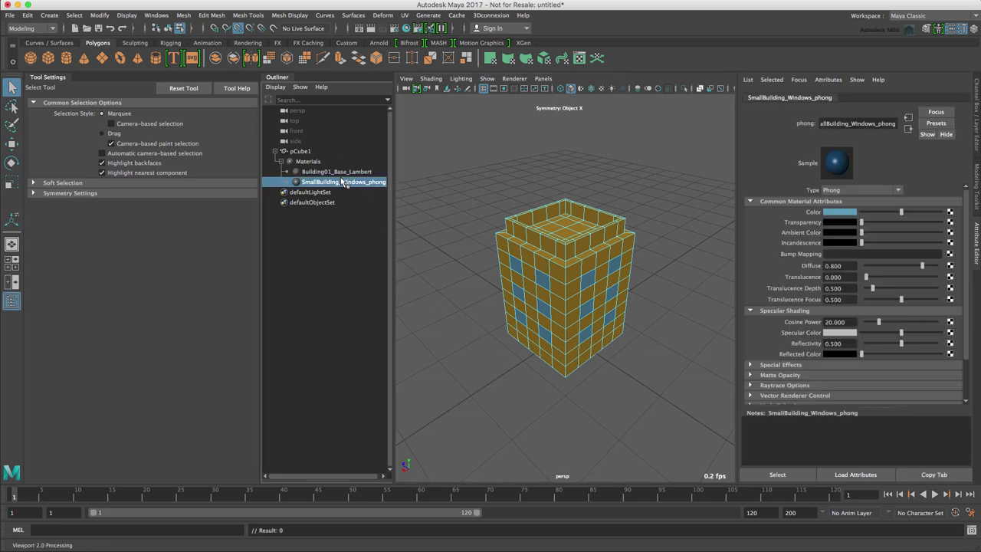
{"action": "left_click", "coordinate": [338, 172]}
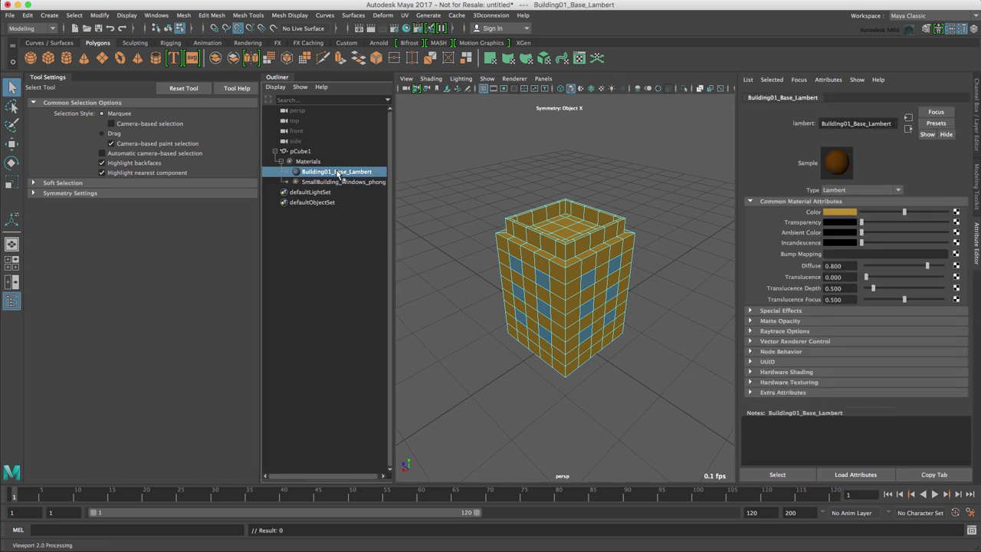